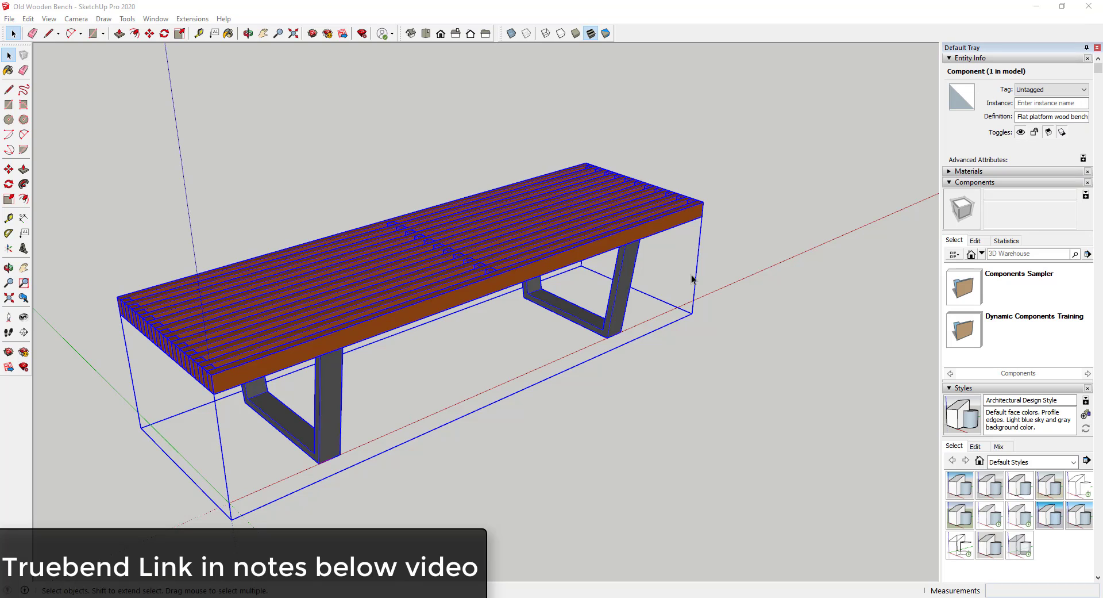
# Clear the selection and select the Old Wooden Bench component.
pyautogui.click(728, 240)
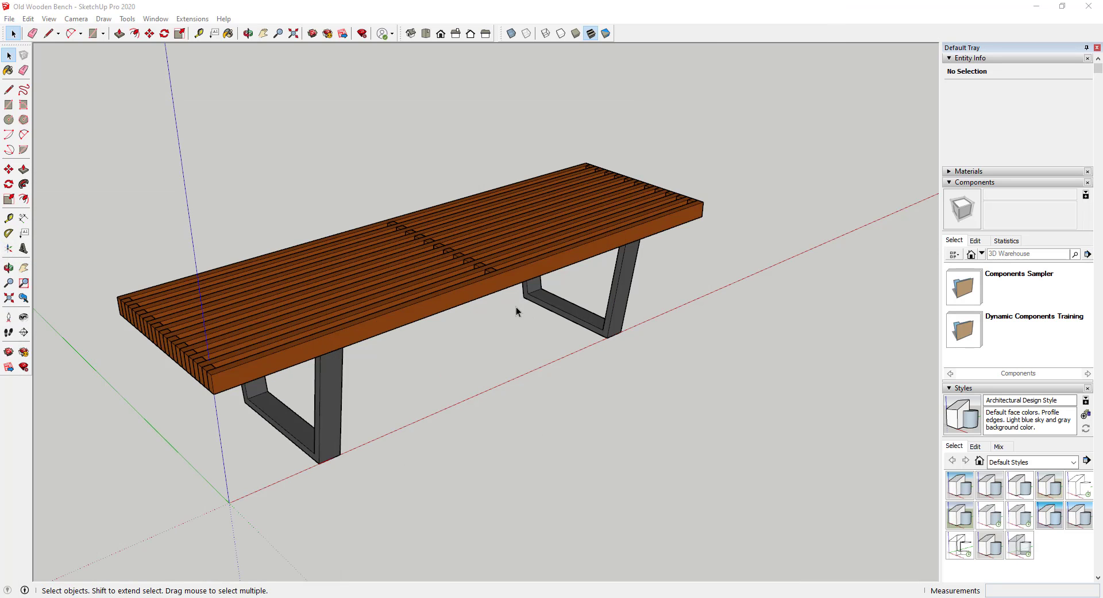
pyautogui.click(474, 261)
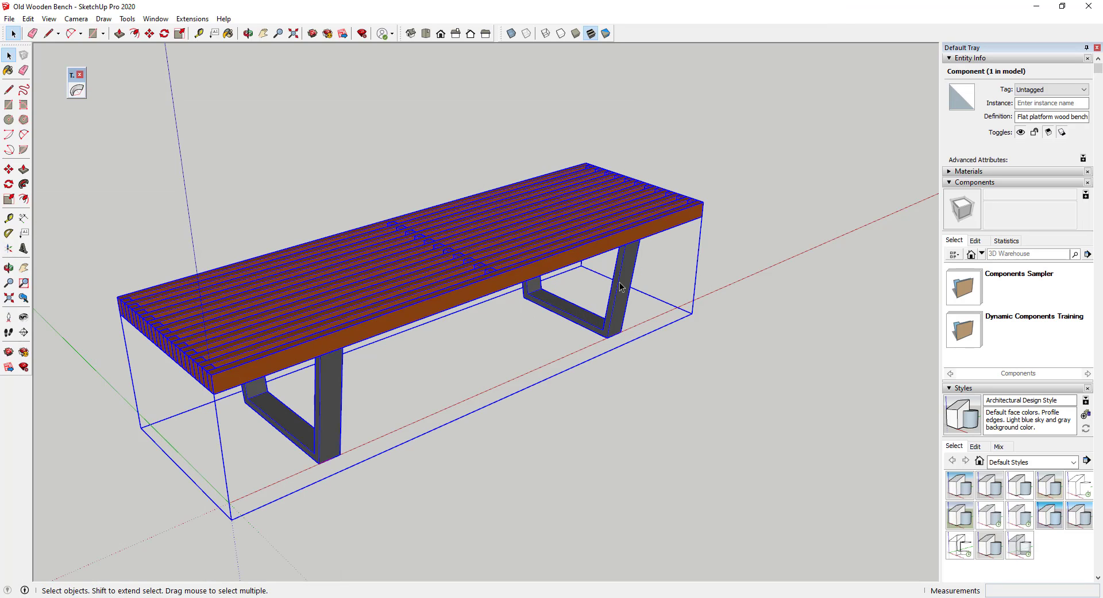
# Orbit to see the whole bench from higher up, then reselect the bench component.
pyautogui.moveTo(601, 281)
pyautogui.mouseDown(button='middle')
pyautogui.moveTo(581, 278)
pyautogui.moveTo(590, 281)
pyautogui.mouseUp(button='middle')
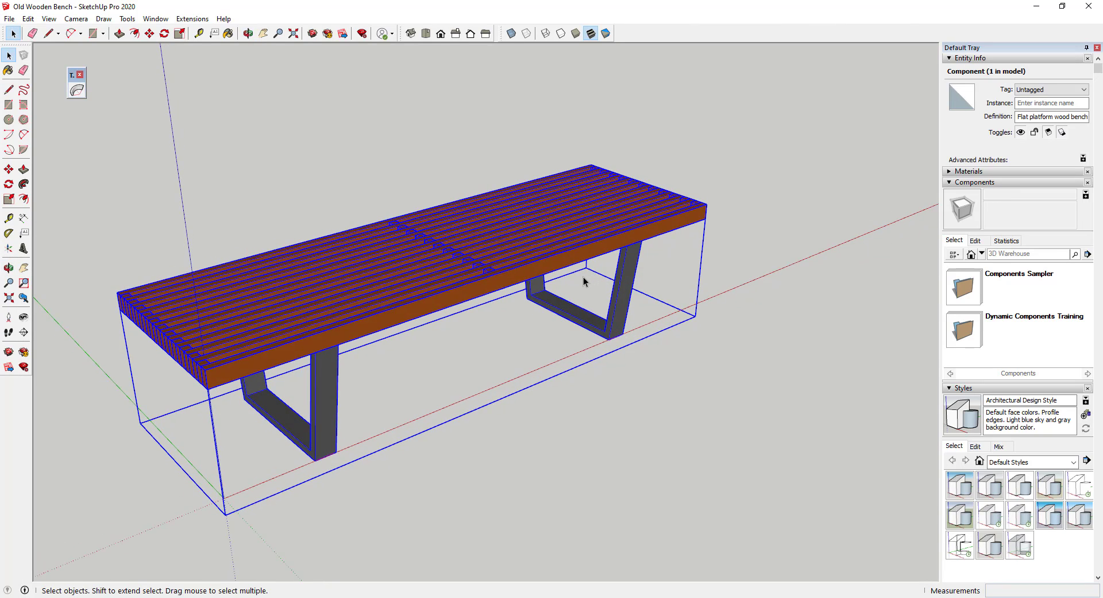
pyautogui.scroll(-2, 700, 197)
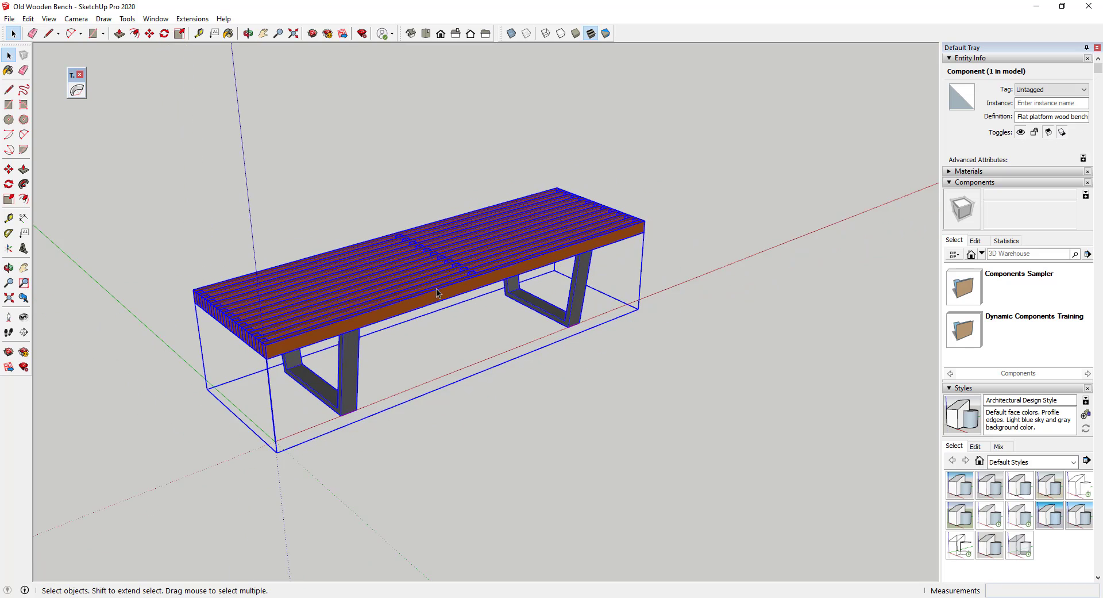
pyautogui.moveTo(574, 322); pyautogui.dragTo(457, 297, button='middle')
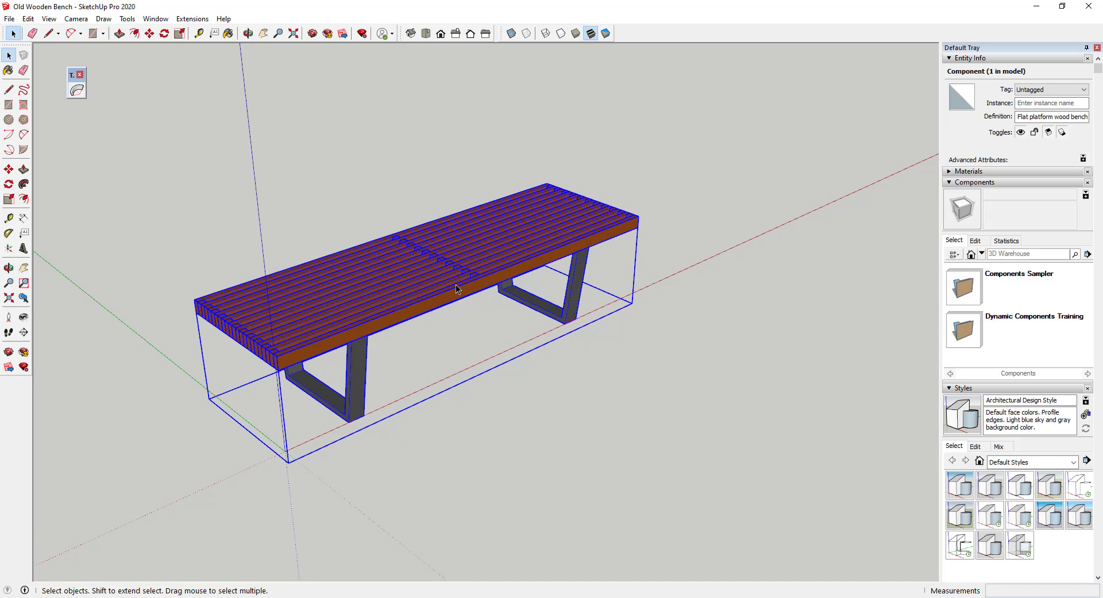
pyautogui.click(179, 185)
pyautogui.click(429, 295)
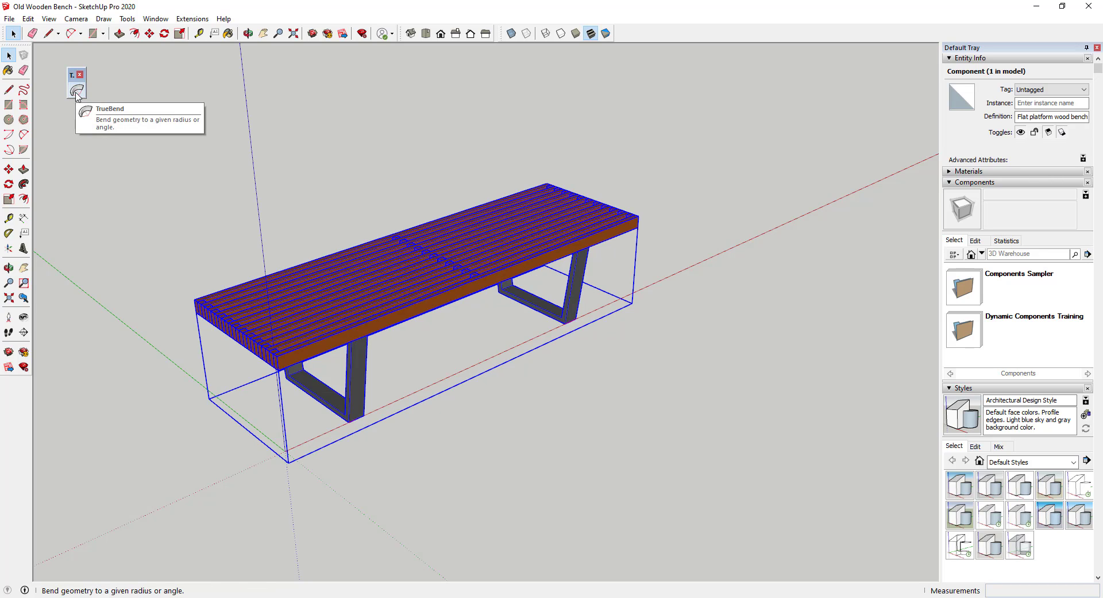
# Bend the bench with TrueBend to exactly 180° and view the arc from above.
pyautogui.click(77, 93)
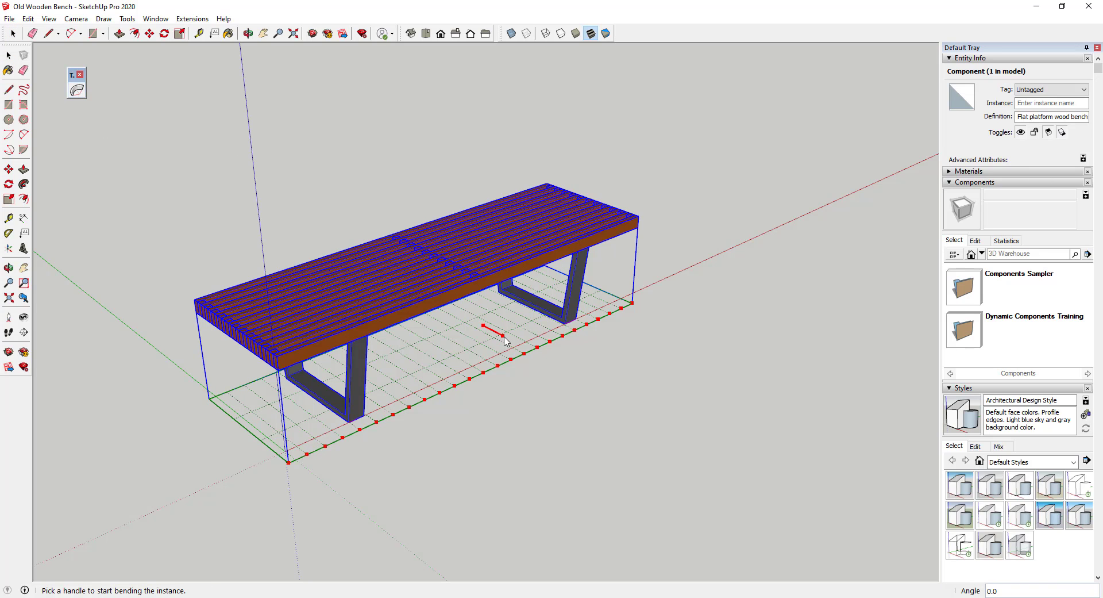
pyautogui.moveTo(505, 340); pyautogui.dragTo(567, 358)
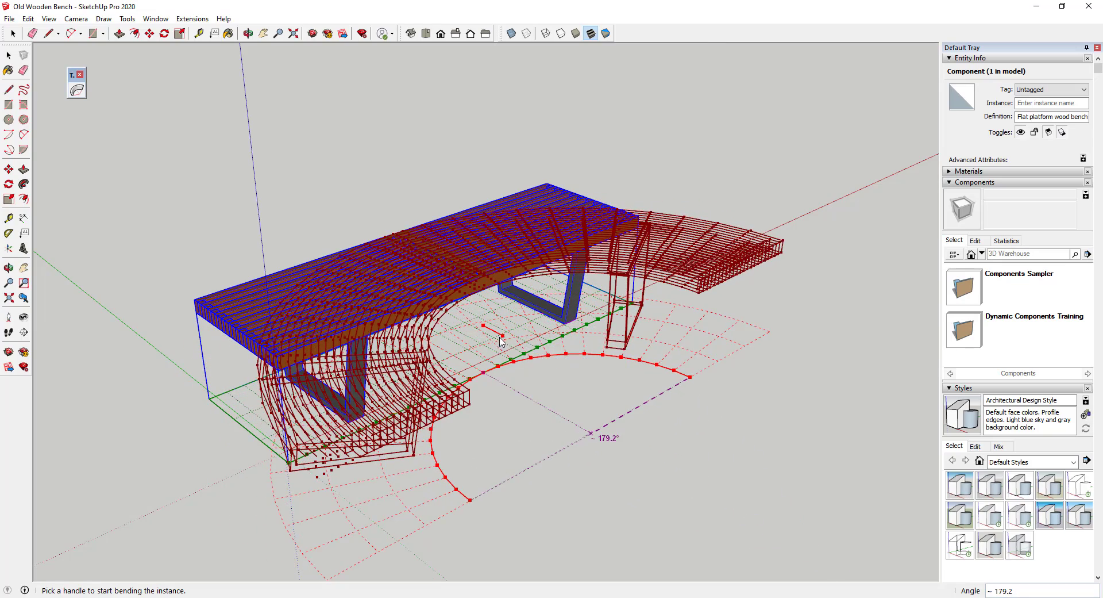
pyautogui.write('180')
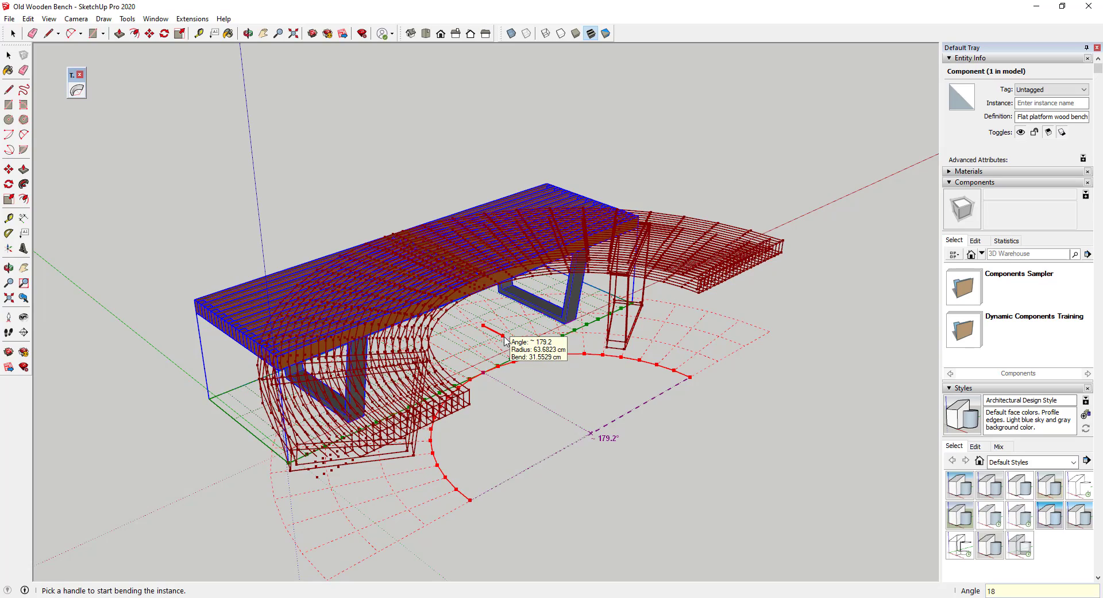
pyautogui.press('Return')
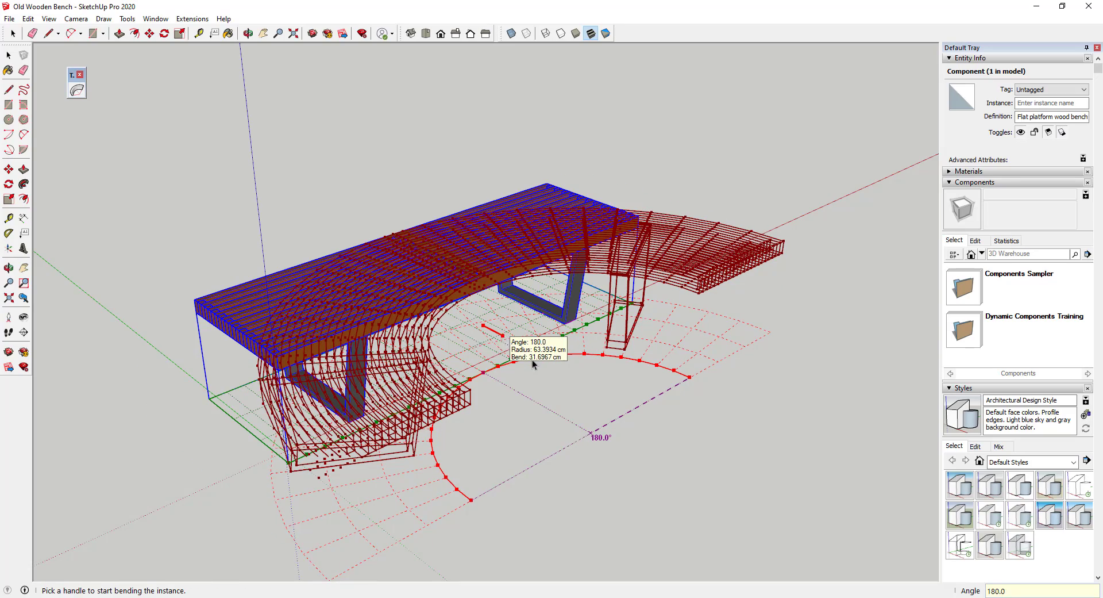
pyautogui.press('space')
pyautogui.moveTo(608, 368); pyautogui.dragTo(422, 478, button='middle')
# Undo the 180° bend to restore the flat bench.
pyautogui.scroll(-1, 699, 321)
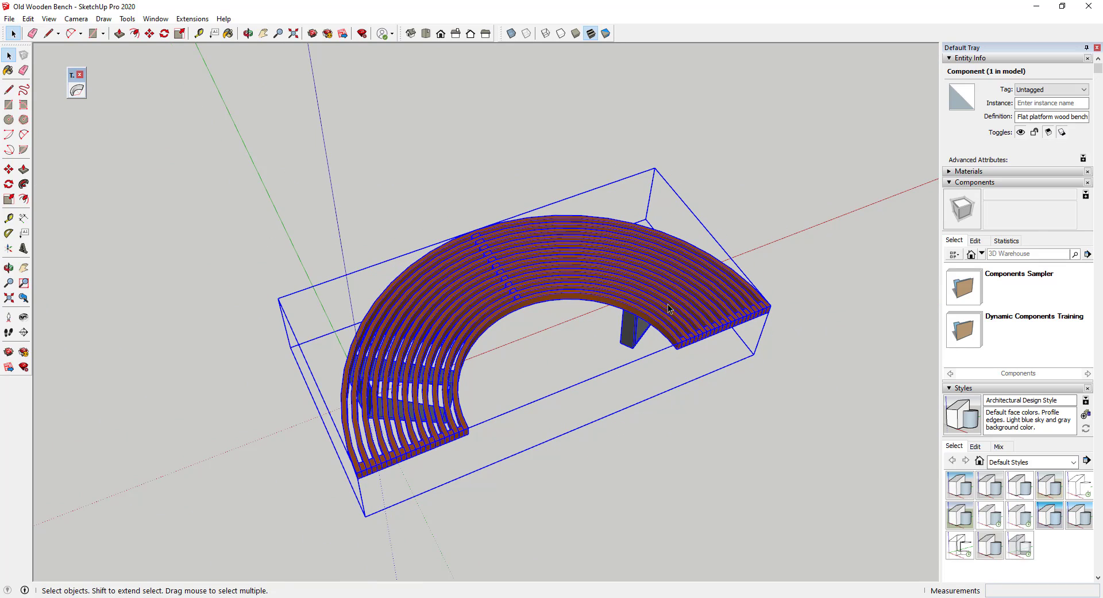
pyautogui.hotkey('ctrl', 'z')
pyautogui.moveTo(592, 337); pyautogui.dragTo(573, 248, button='middle')
pyautogui.moveTo(455, 303); pyautogui.dragTo(467, 291, button='middle')
# Copy the flat bench further along the red axis and center it in view.
pyautogui.press('m')
pyautogui.keyDown('ctrl'); pyautogui.click(417, 334); pyautogui.keyUp('ctrl')
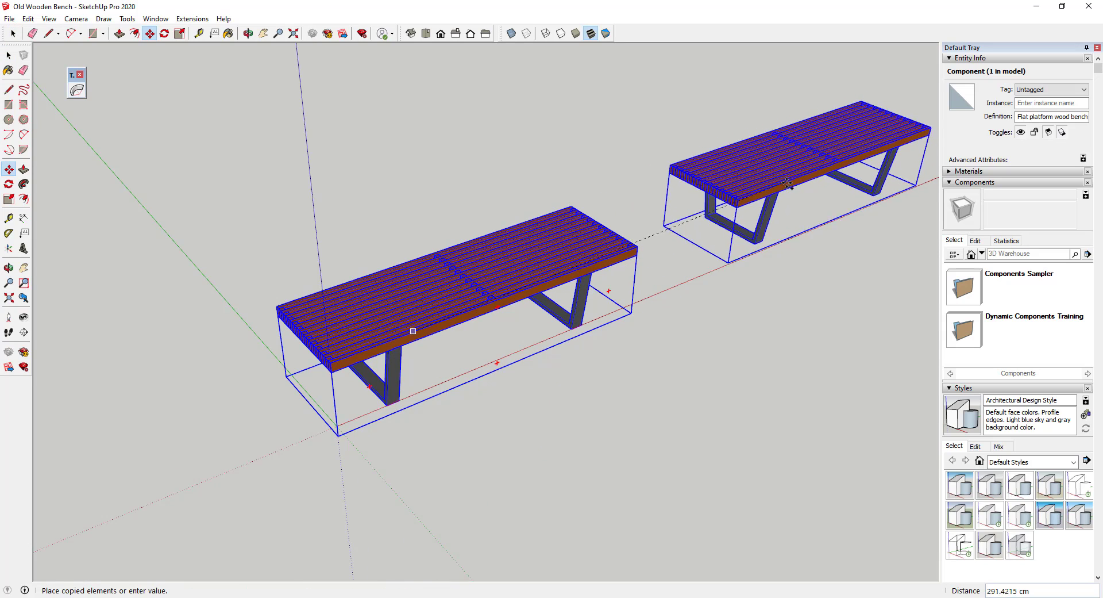
pyautogui.click(773, 224)
pyautogui.keyDown('shift'); pyautogui.moveTo(773, 224); pyautogui.dragTo(437, 345, button='middle'); pyautogui.keyUp('shift')
# Make the copied bench a unique component.
pyautogui.rightClick(512, 299)
pyautogui.click(556, 214)
pyautogui.scroll(2, 495, 314)
# Select the bench component and activate TrueBend on it, after dismissing the nothing-selected warning.
pyautogui.press('space')
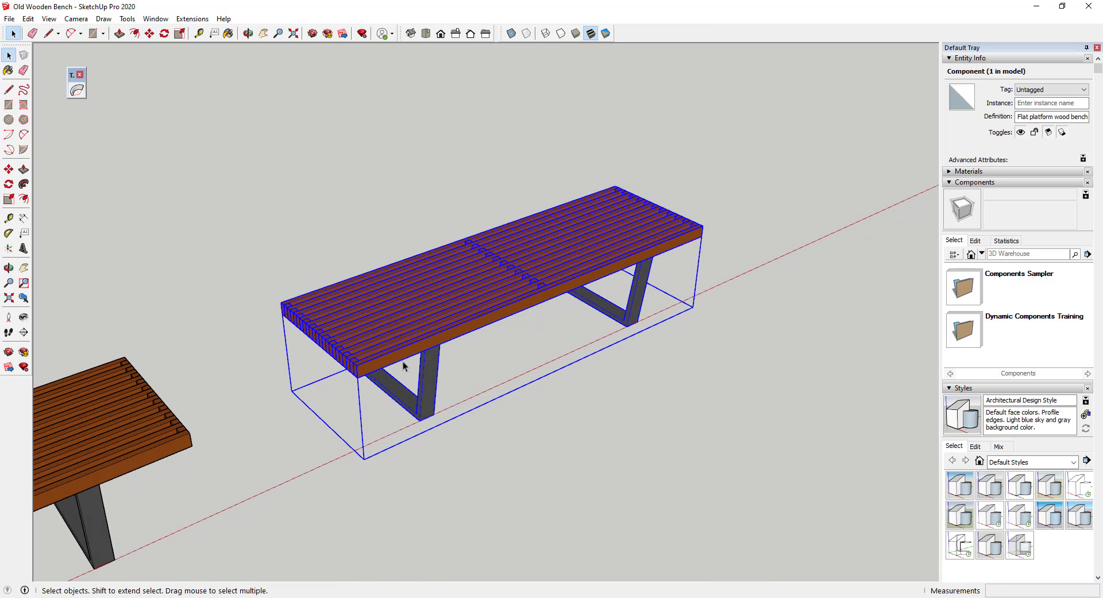
pyautogui.click(525, 411)
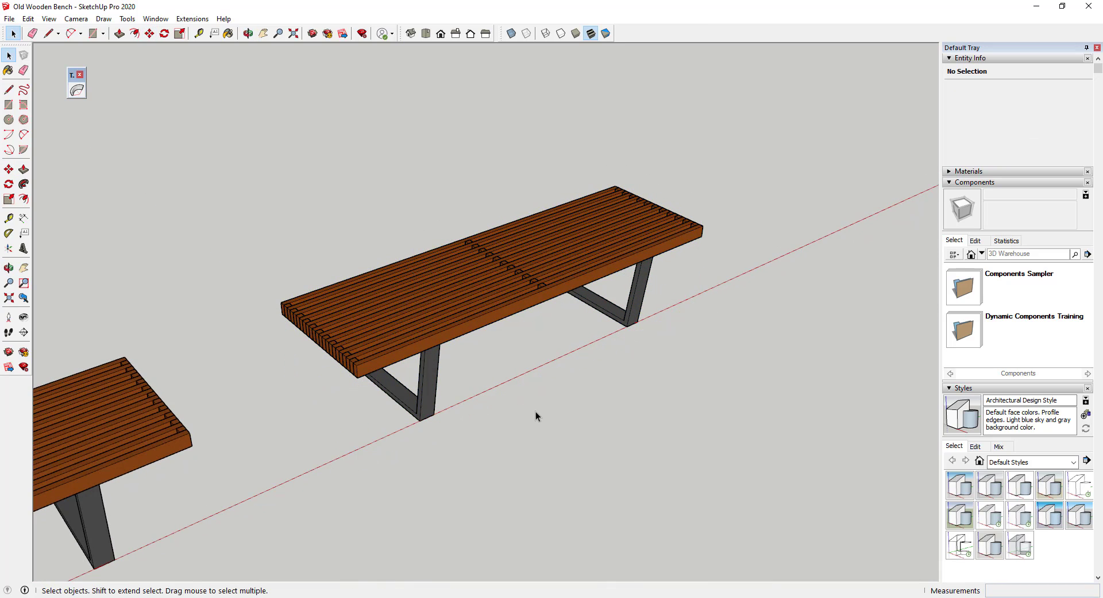
pyautogui.click(76, 90)
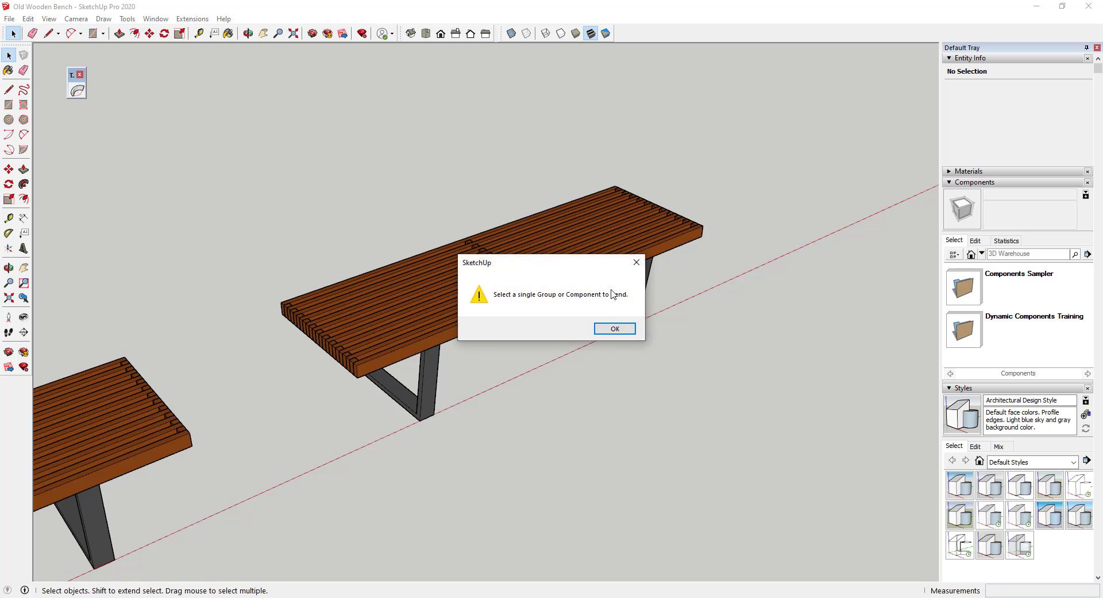
pyautogui.click(616, 332)
pyautogui.click(422, 257)
pyautogui.click(77, 90)
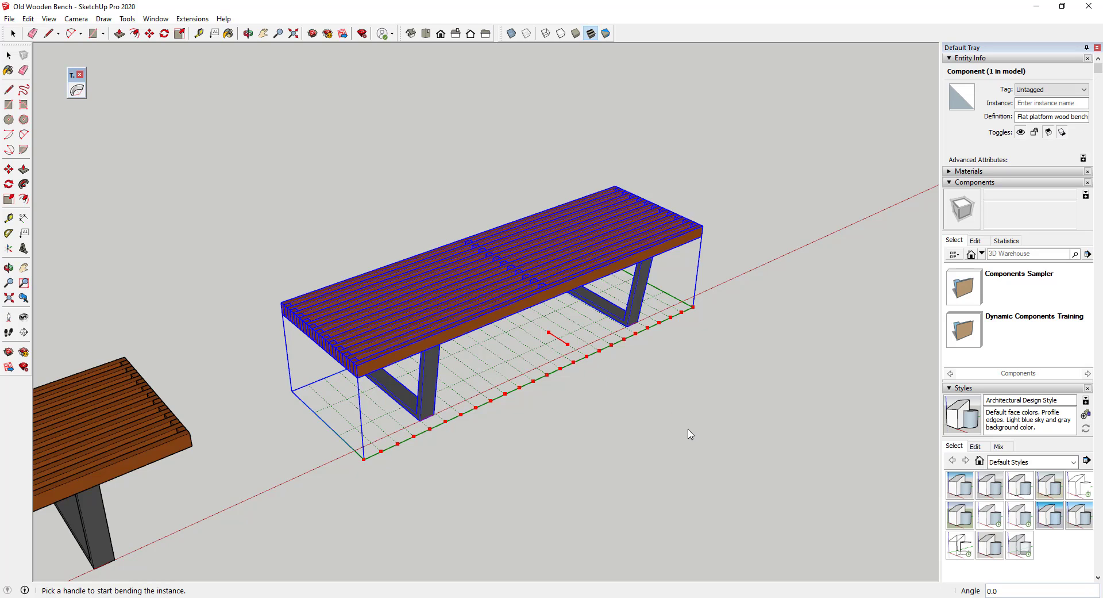
# Reposition the bench component's axes with the origin at the leg corner and accept the update.
pyautogui.press('space')
pyautogui.doubleClick(426, 403)
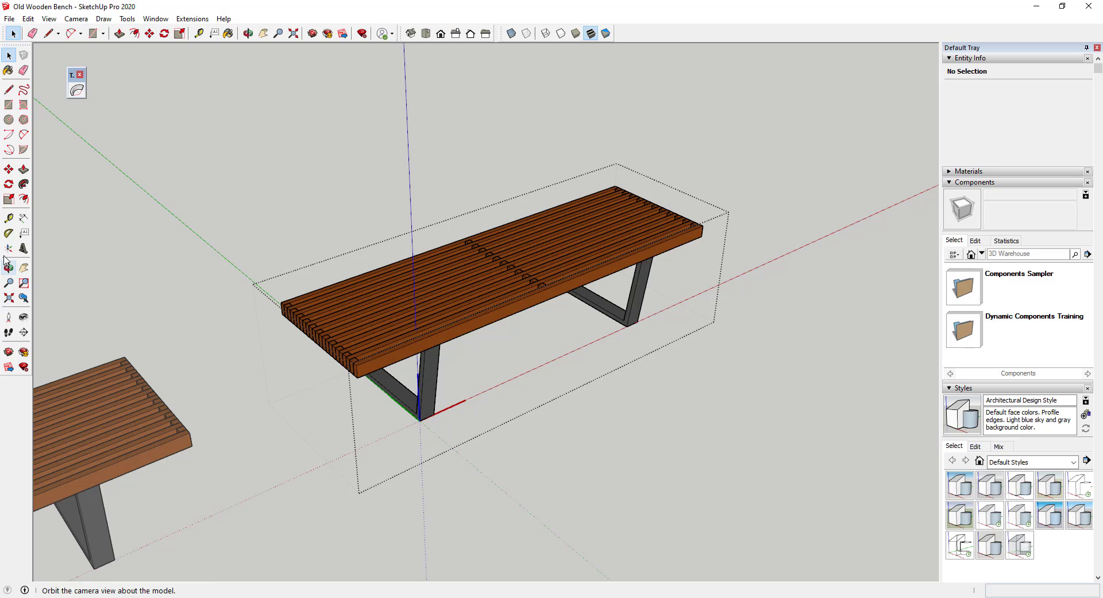
pyautogui.click(8, 249)
pyautogui.click(420, 421)
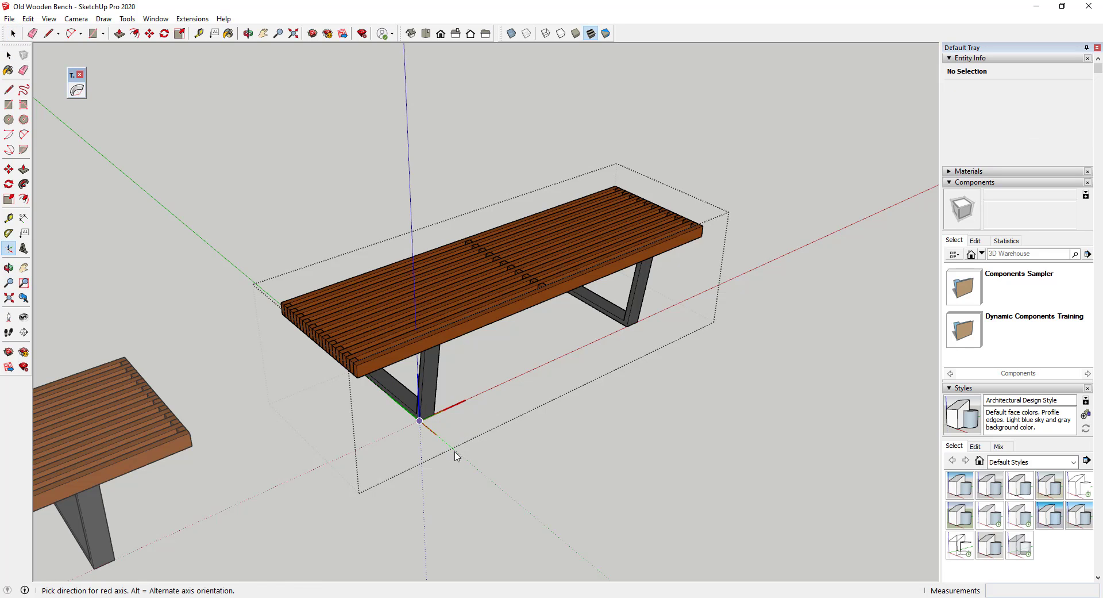
pyautogui.click(456, 455)
pyautogui.click(535, 359)
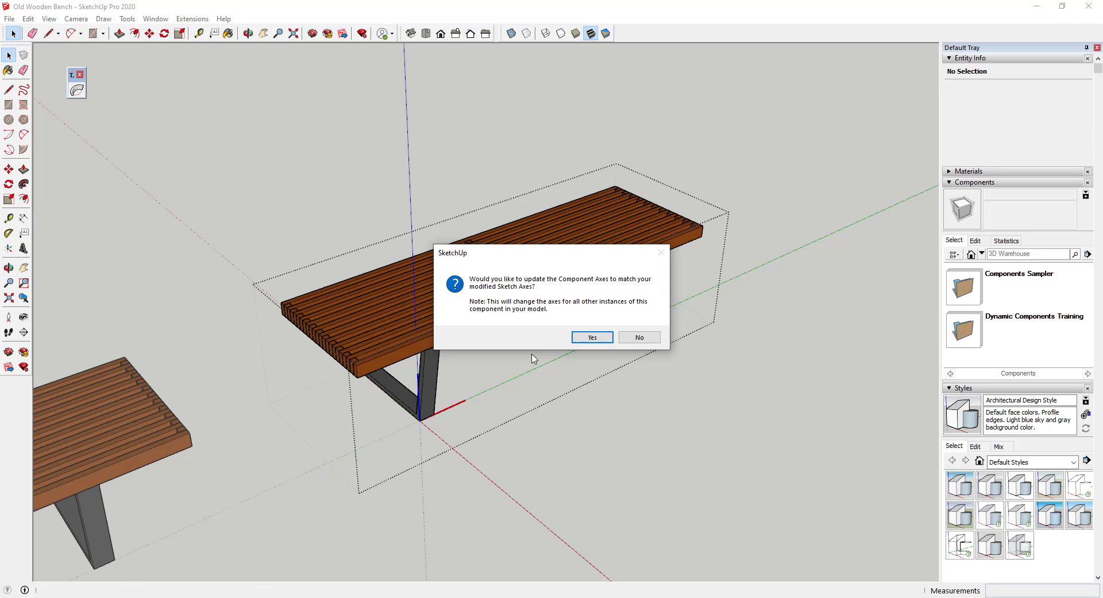
pyautogui.click(592, 338)
# Test a 180° TrueBend around the bench's short end, then undo it.
pyautogui.click(417, 324)
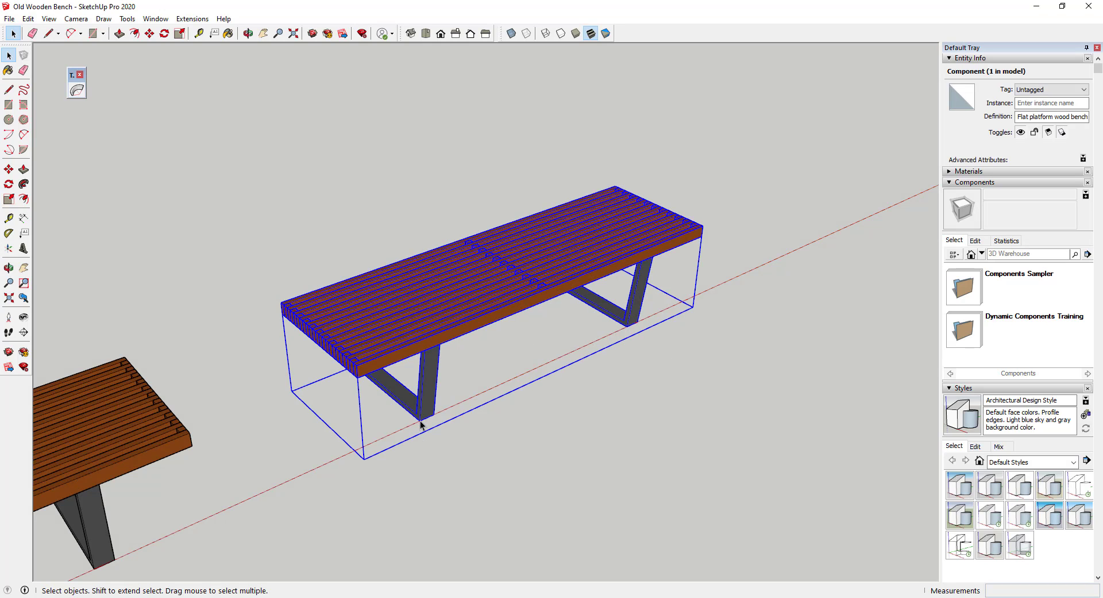
pyautogui.click(76, 90)
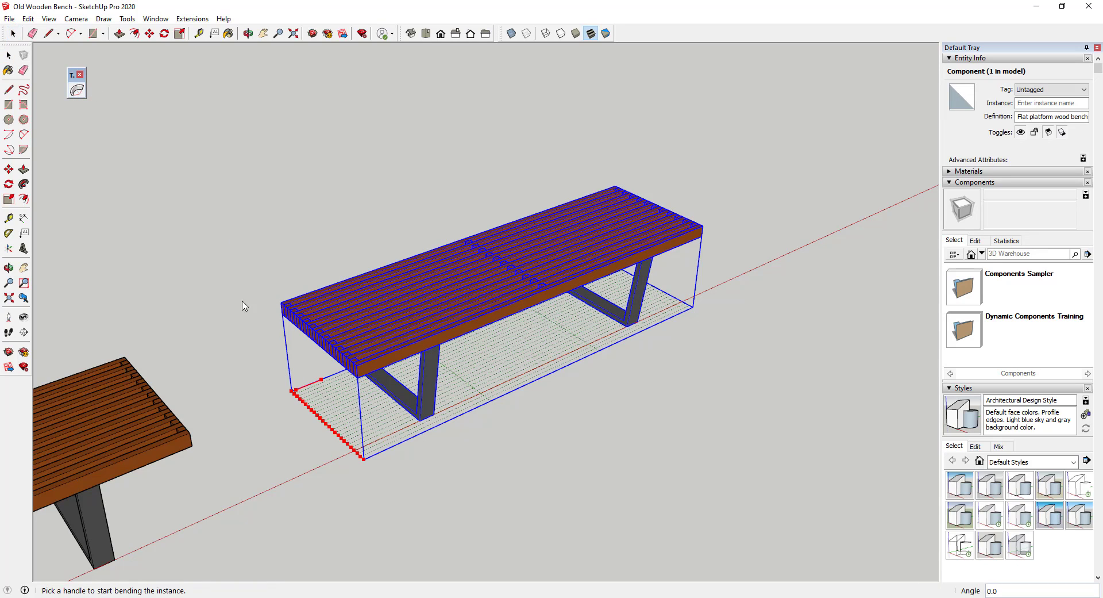
pyautogui.moveTo(323, 383); pyautogui.dragTo(296, 393)
pyautogui.write('180')
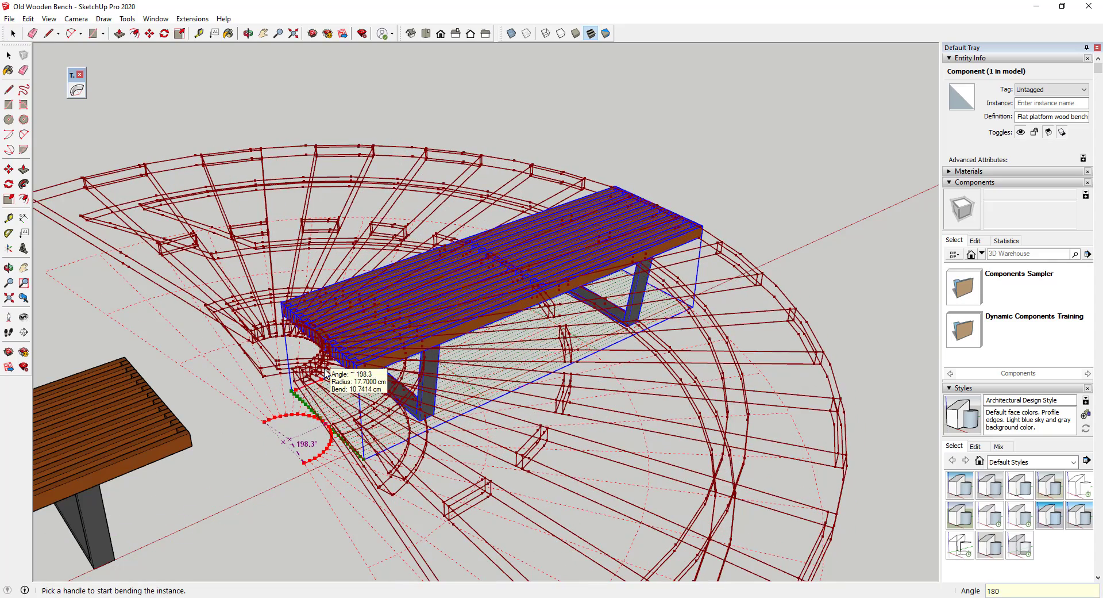
pyautogui.press('Return')
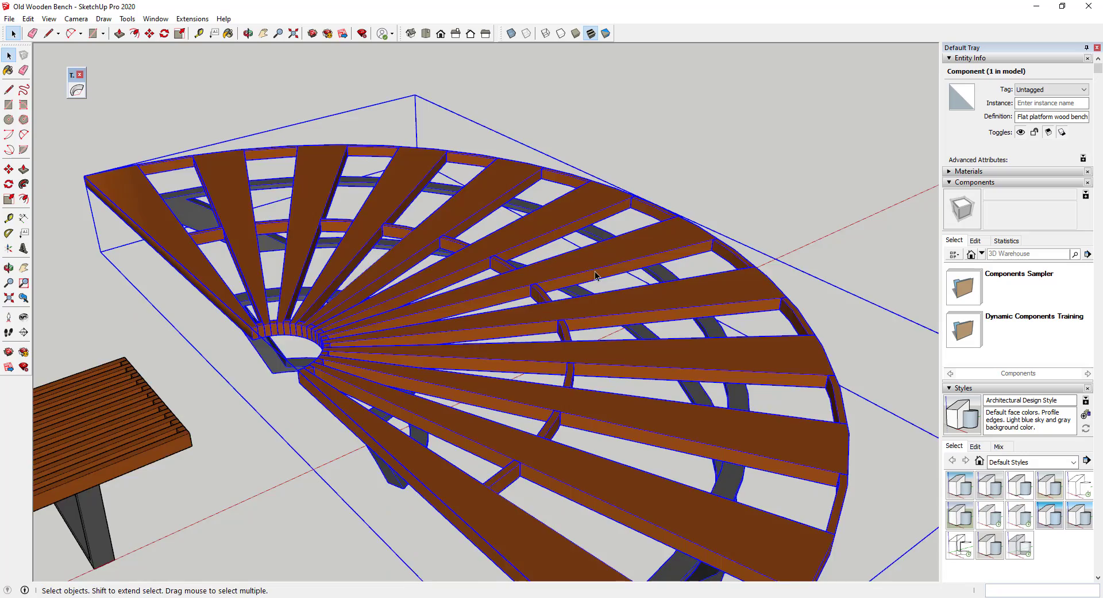
pyautogui.moveTo(598, 277); pyautogui.dragTo(546, 283, button='middle')
pyautogui.scroll(-1, 585, 260)
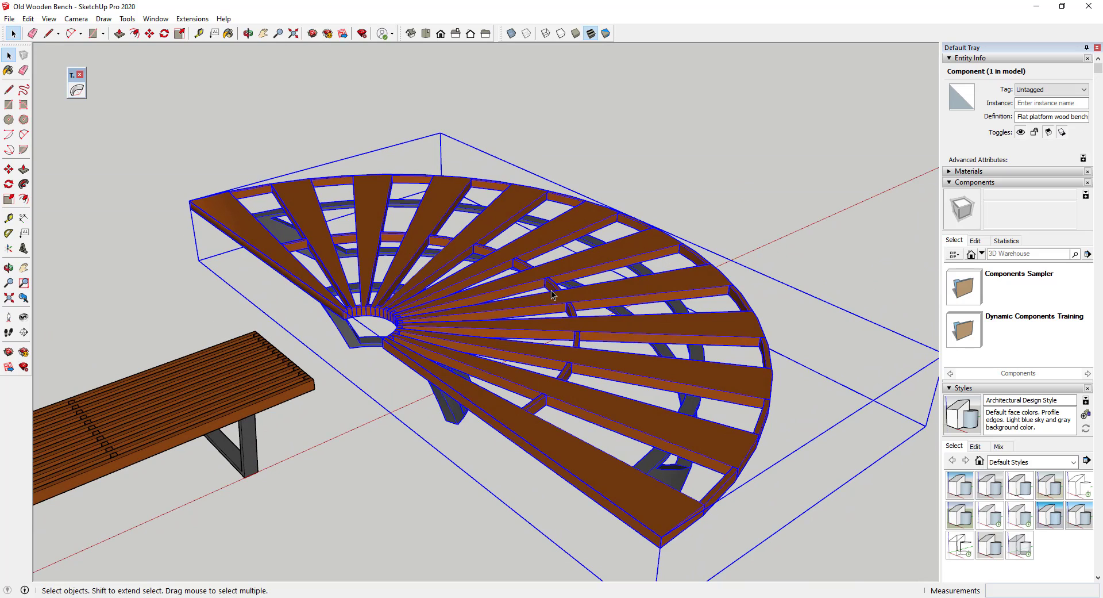
pyautogui.hotkey('ctrl', 'z')
pyautogui.scroll(2, 582, 280)
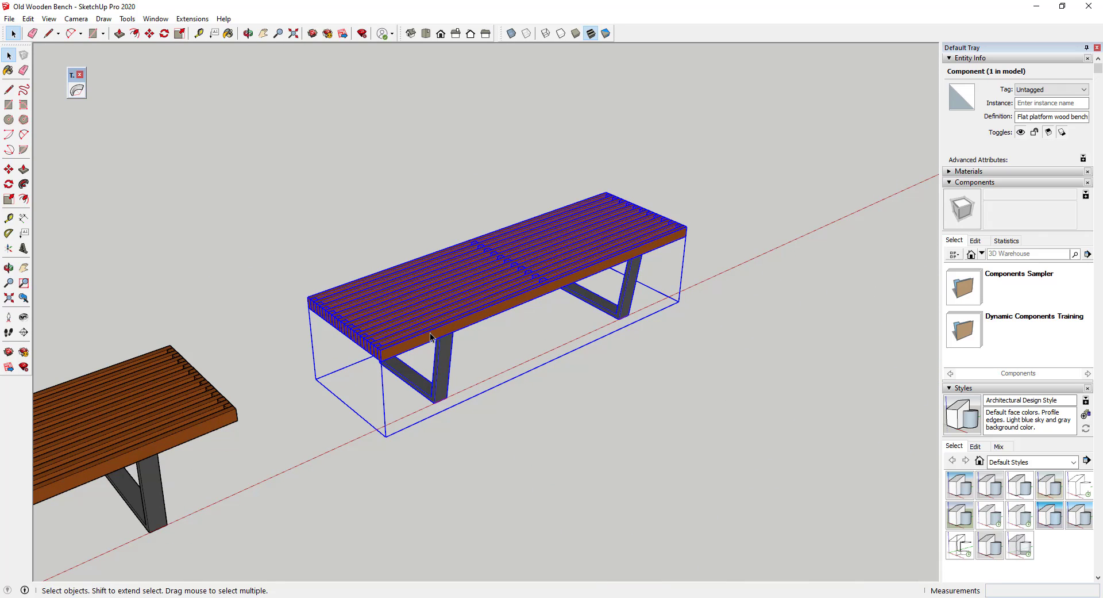
# Orbit to a frontal view where the bench fills the screen and enter the bench component.
pyautogui.doubleClick(442, 363)
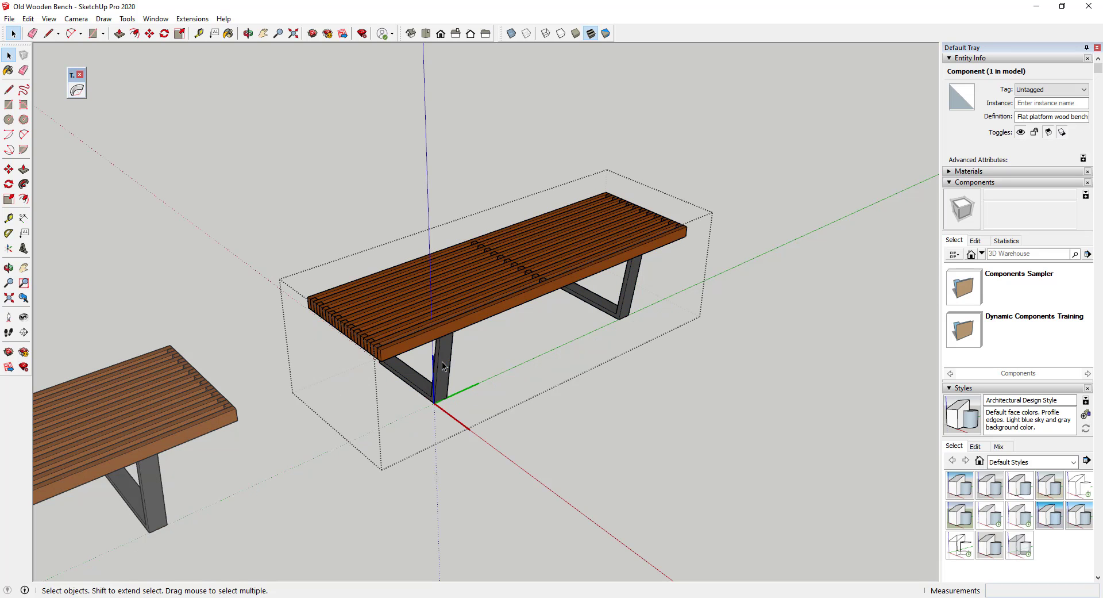
pyautogui.moveTo(471, 392); pyautogui.dragTo(569, 279, button='middle')
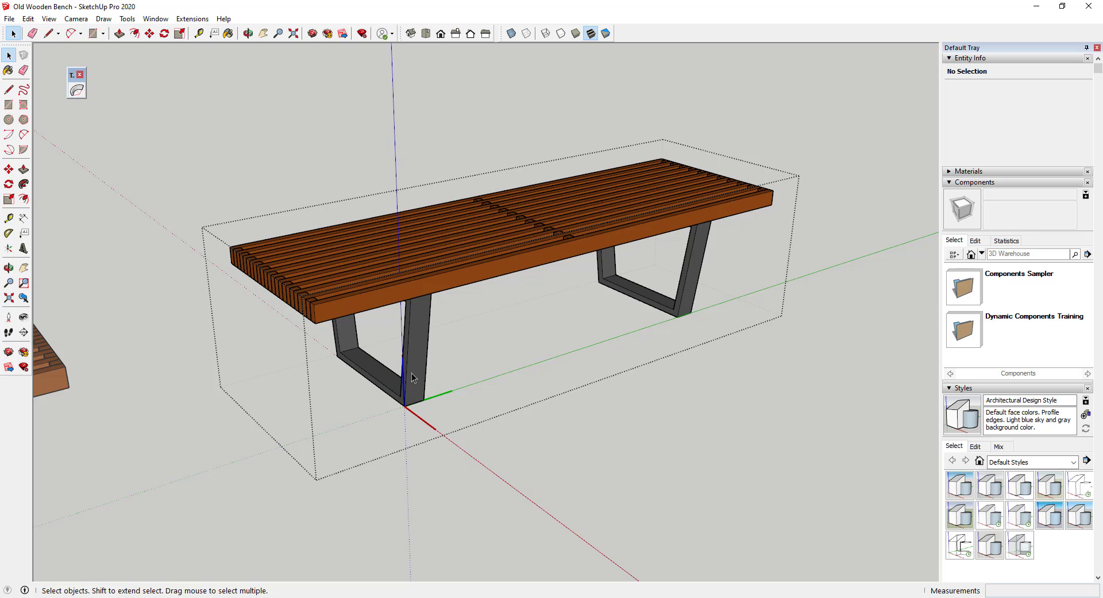
pyautogui.moveTo(492, 382); pyautogui.dragTo(653, 364, button='middle')
pyautogui.scroll(2, 229, 414)
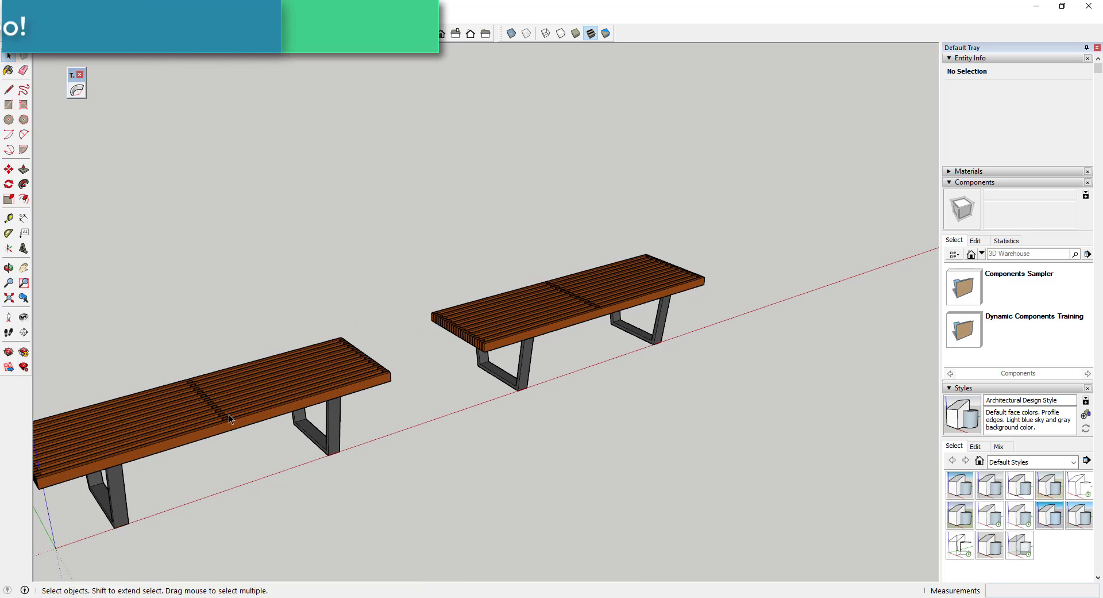
pyautogui.scroll(2, 259, 452)
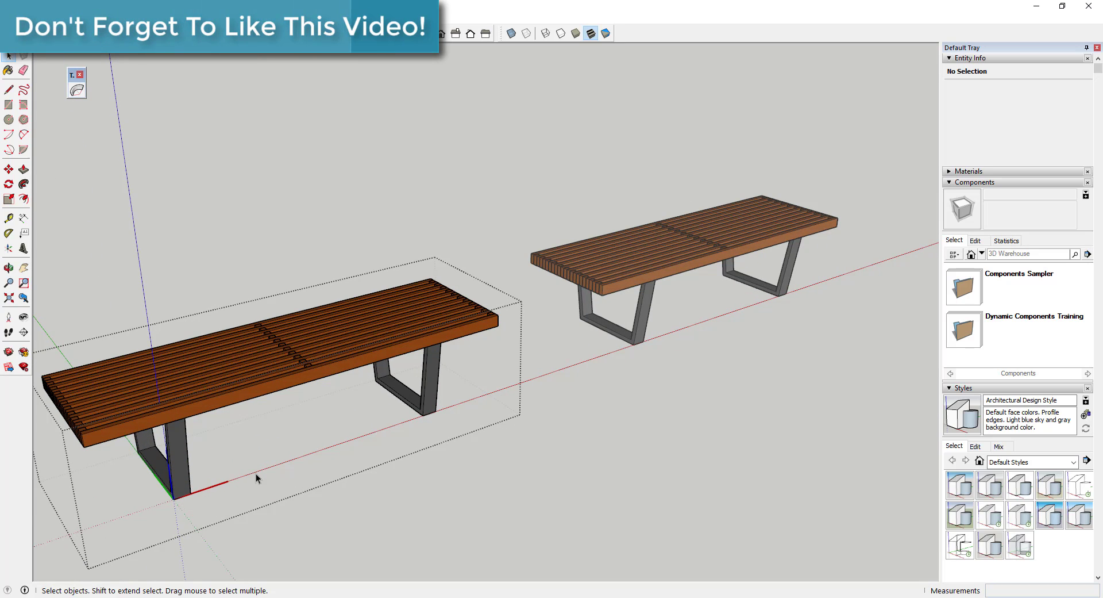
pyautogui.moveTo(670, 452); pyautogui.dragTo(701, 259, button='middle')
pyautogui.doubleClick(676, 230)
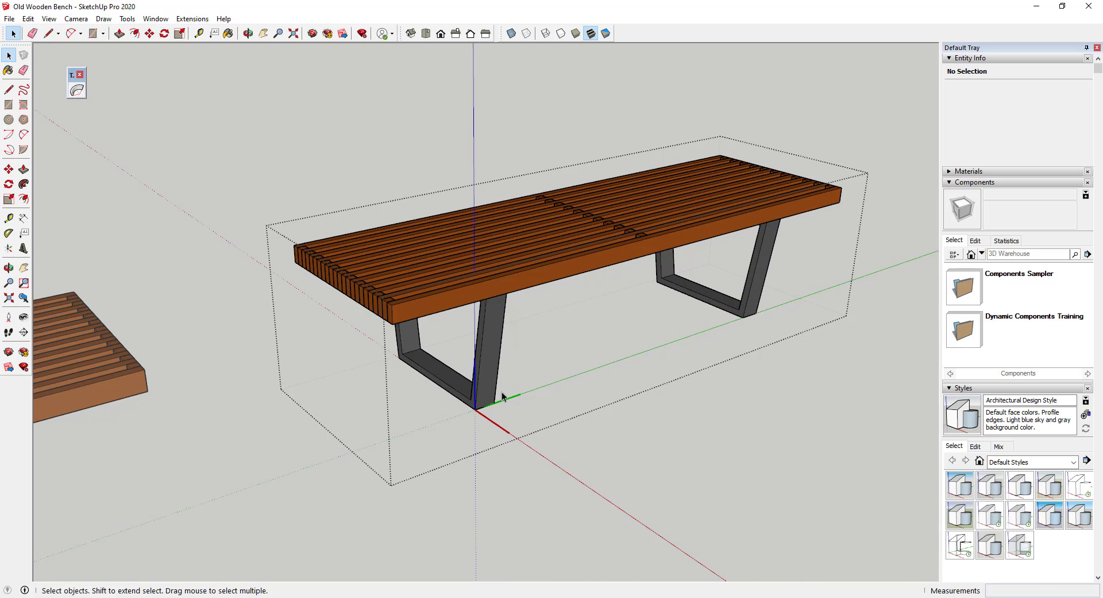
# Place the component axes at the leg corner with red along the bench length, accepting the update.
pyautogui.click(8, 249)
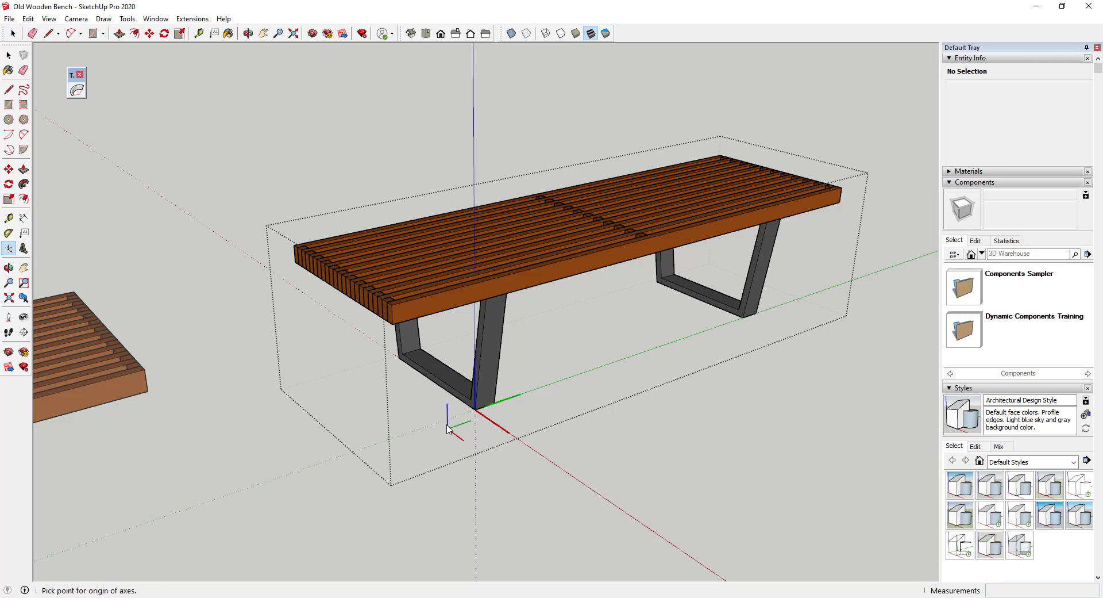
pyautogui.click(474, 409)
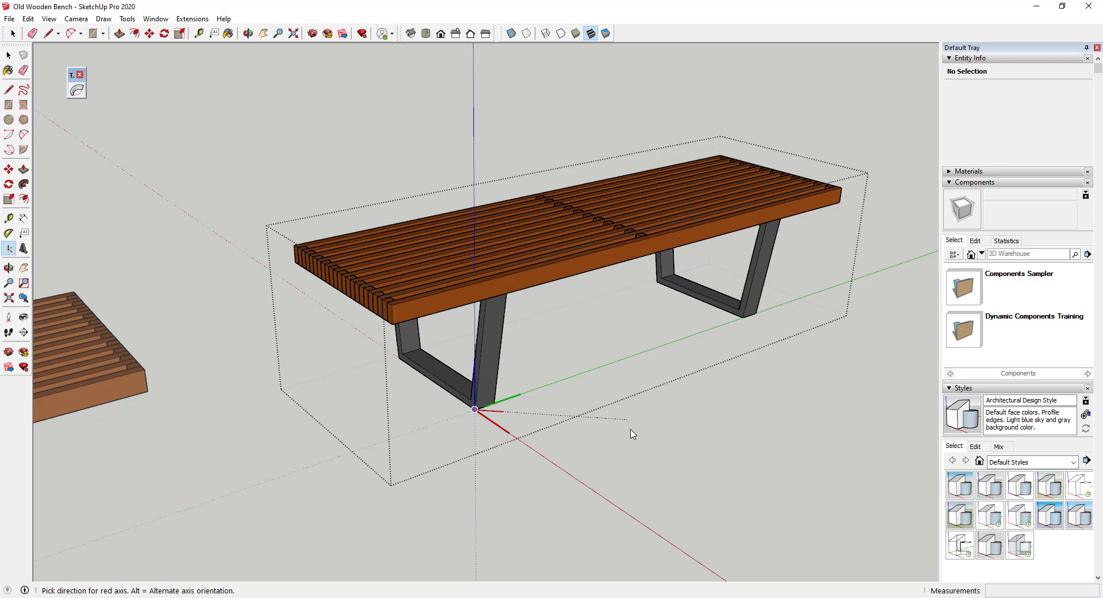
pyautogui.click(650, 354)
pyautogui.click(650, 350)
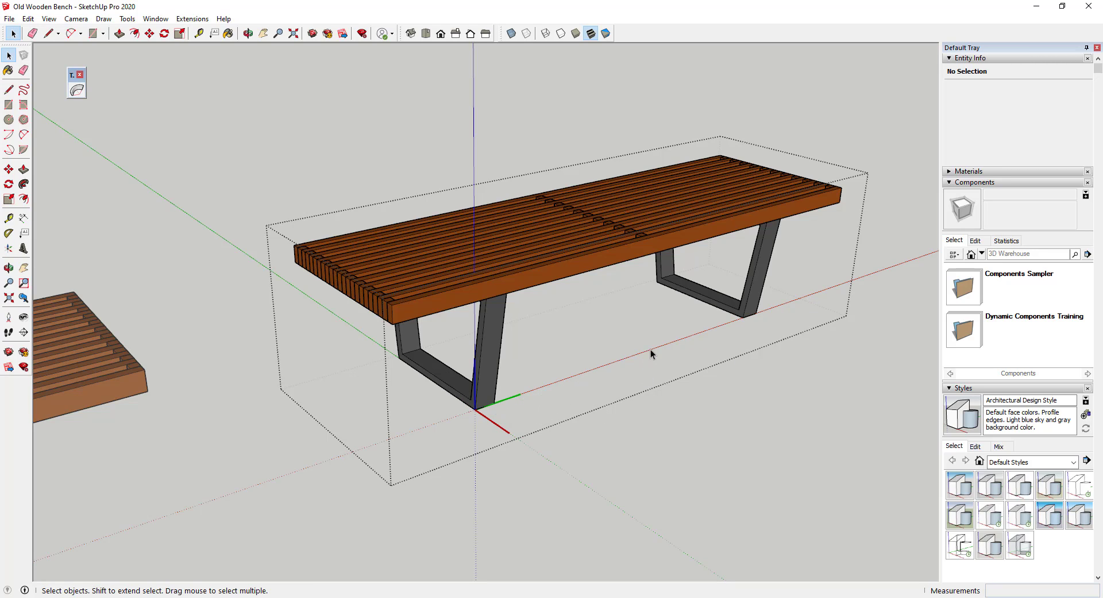
pyautogui.click(643, 391)
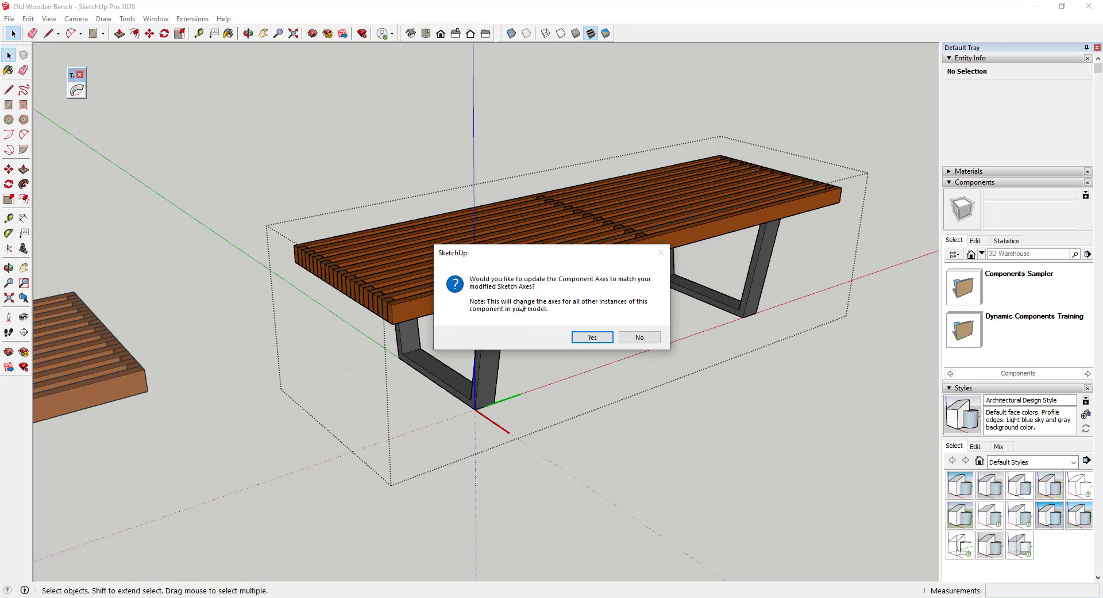
pyautogui.click(592, 339)
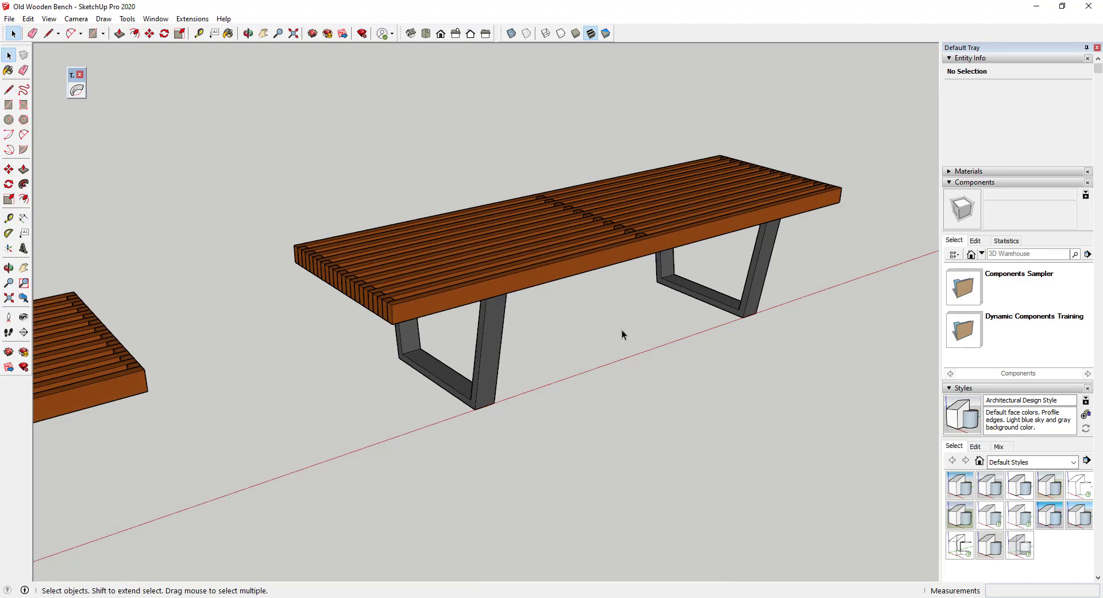
pyautogui.click(618, 241)
# Bend the copied bench lengthwise to exactly 90° with TrueBend, then orbit to view both benches.
pyautogui.click(77, 90)
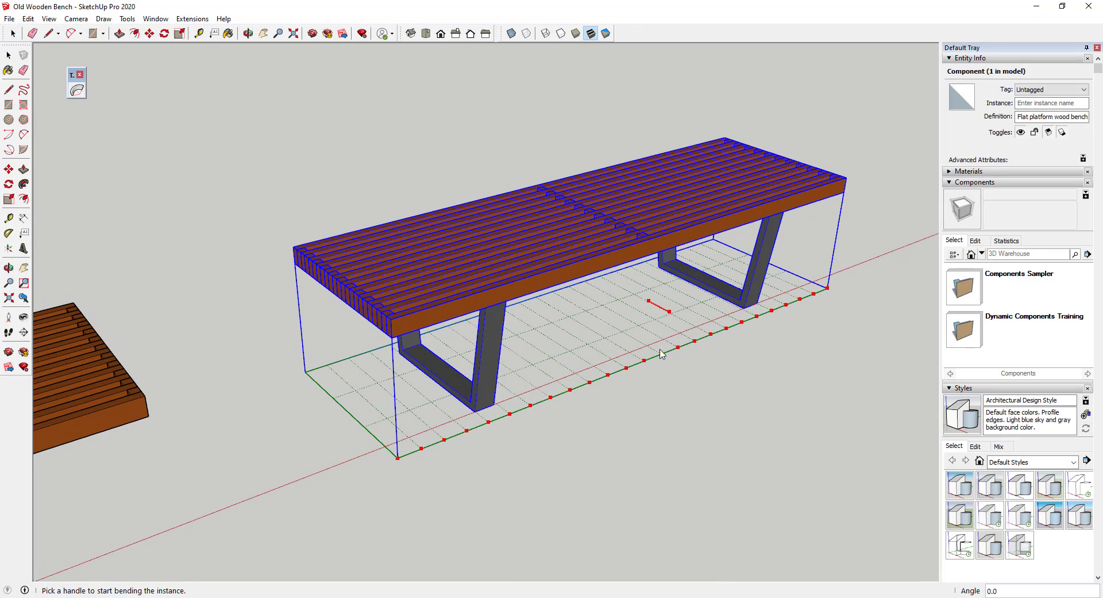
pyautogui.moveTo(673, 313); pyautogui.dragTo(699, 323)
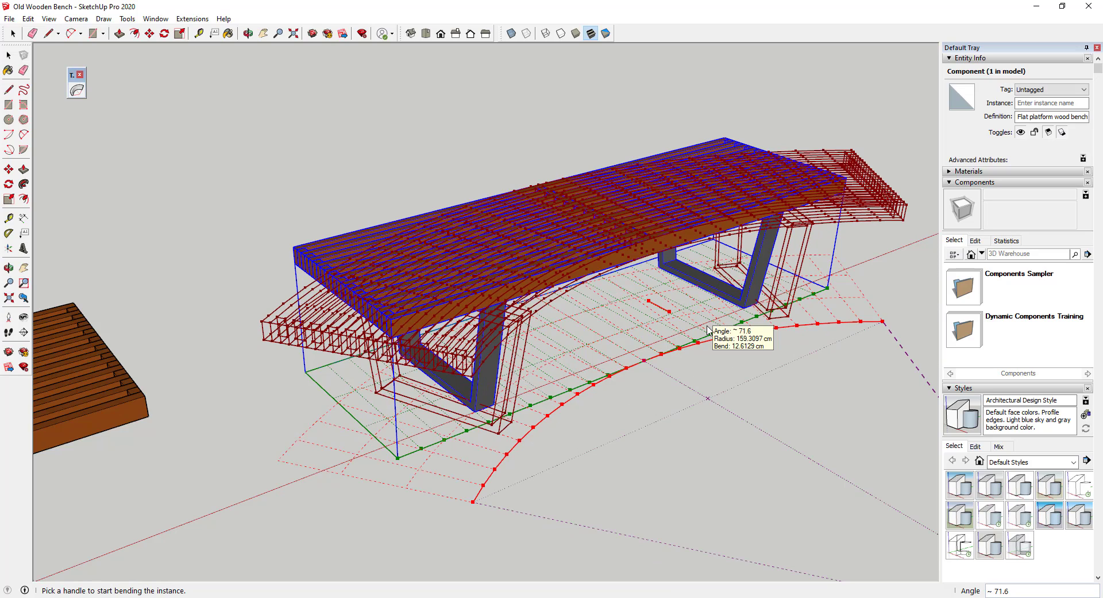
pyautogui.write('90')
pyautogui.press('Return')
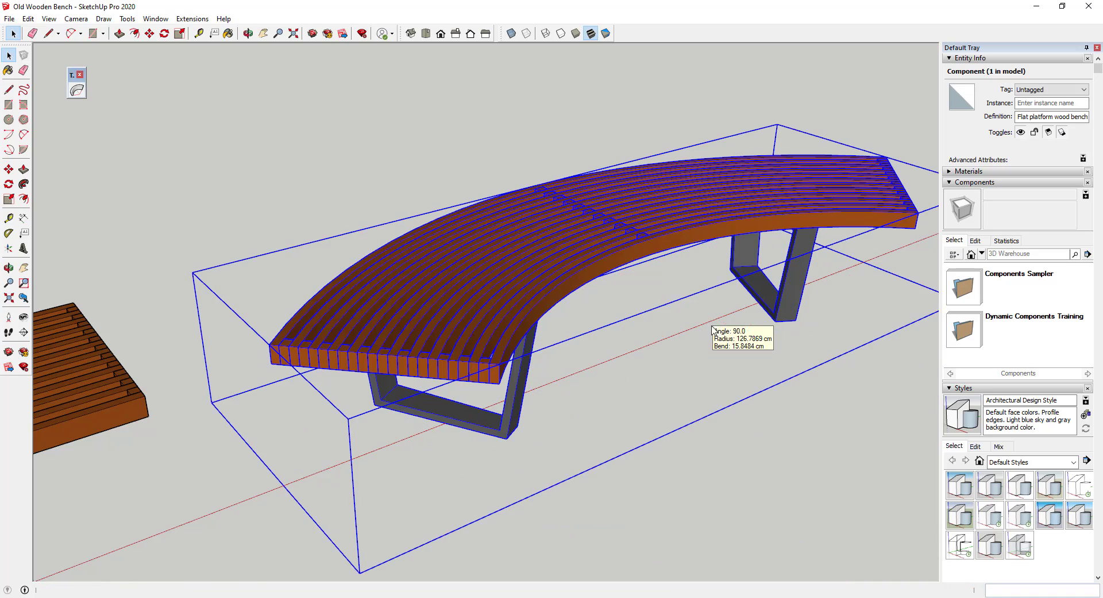
pyautogui.press('space')
pyautogui.scroll(-5, 713, 333)
pyautogui.moveTo(574, 298); pyautogui.dragTo(457, 277, button='middle')
pyautogui.scroll(-2, 592, 279)
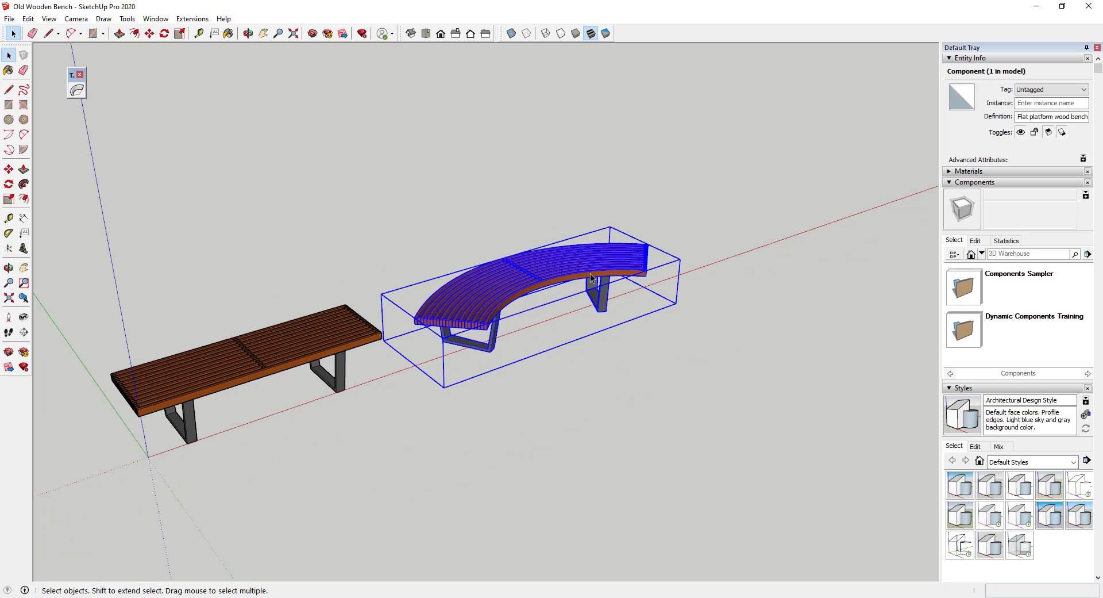
pyautogui.moveTo(566, 281); pyautogui.dragTo(339, 318, button='middle')
# Copy the straight bench from its leg to a spot right of the curved bench.
pyautogui.click(327, 325)
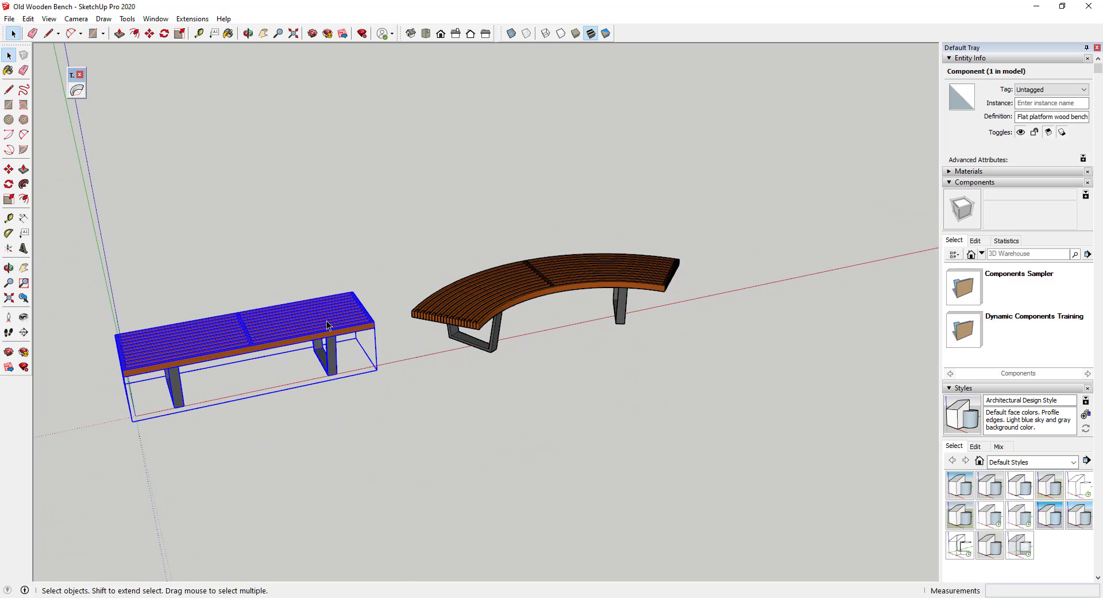
pyautogui.press('m')
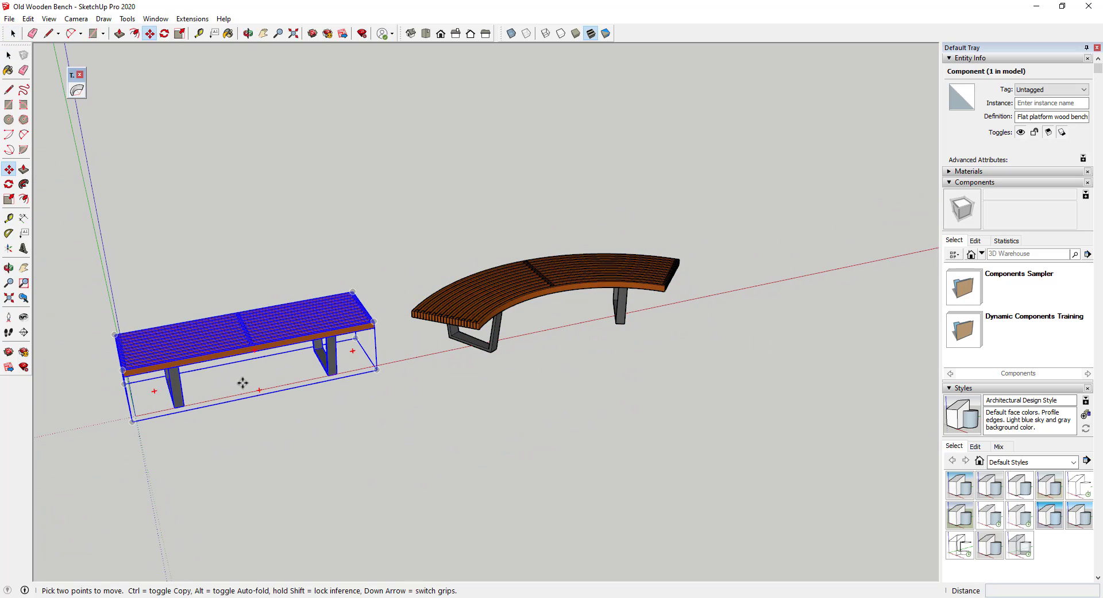
pyautogui.press('ctrl')
pyautogui.click(173, 408)
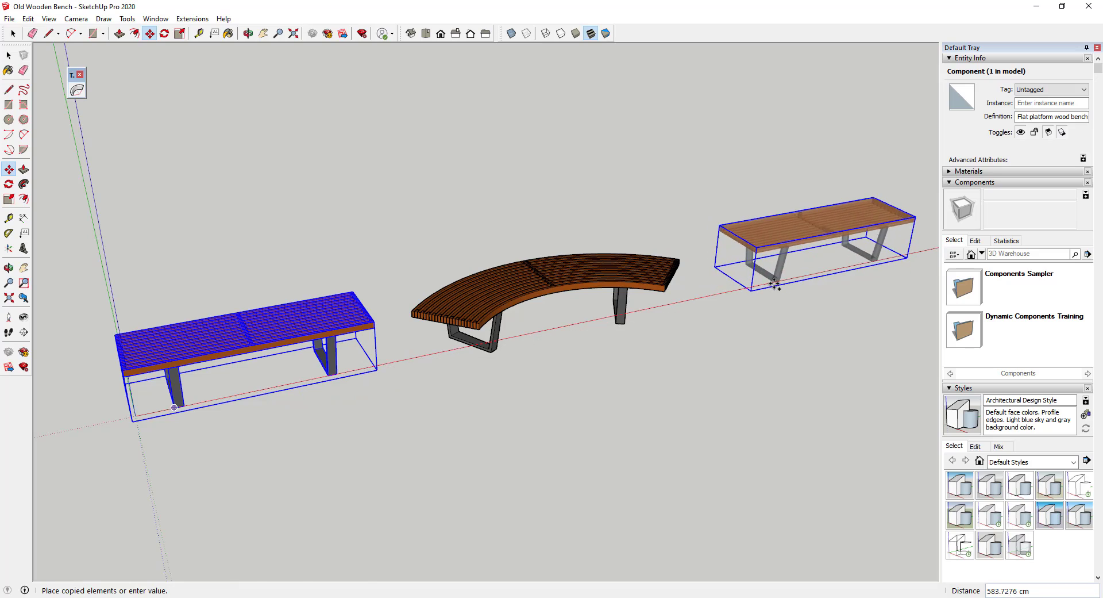
pyautogui.click(775, 284)
pyautogui.scroll(6, 767, 224)
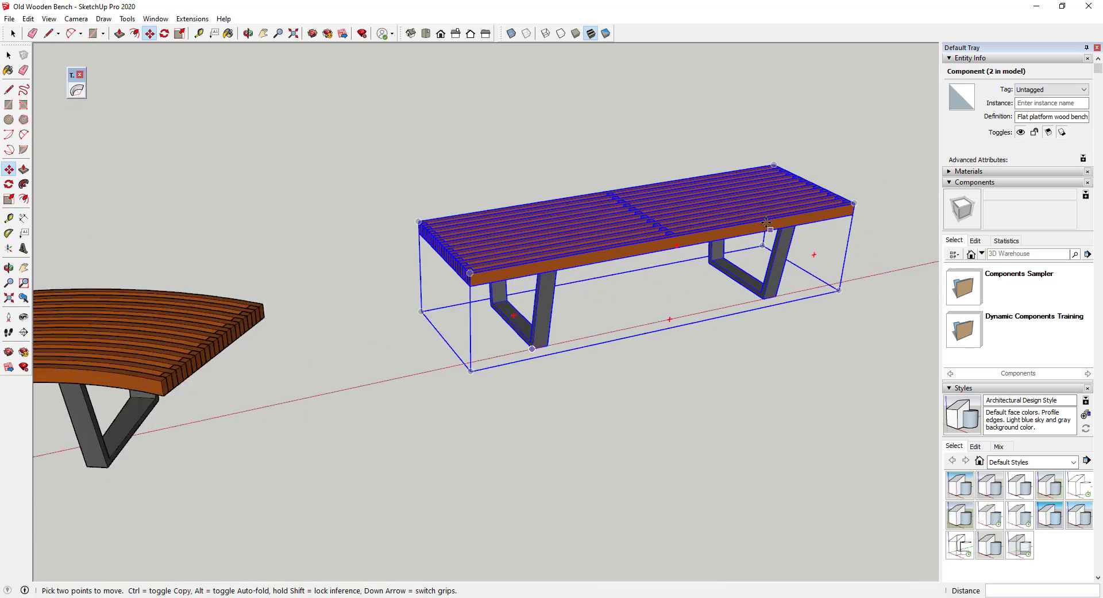
pyautogui.moveTo(767, 223); pyautogui.dragTo(735, 187, button='middle')
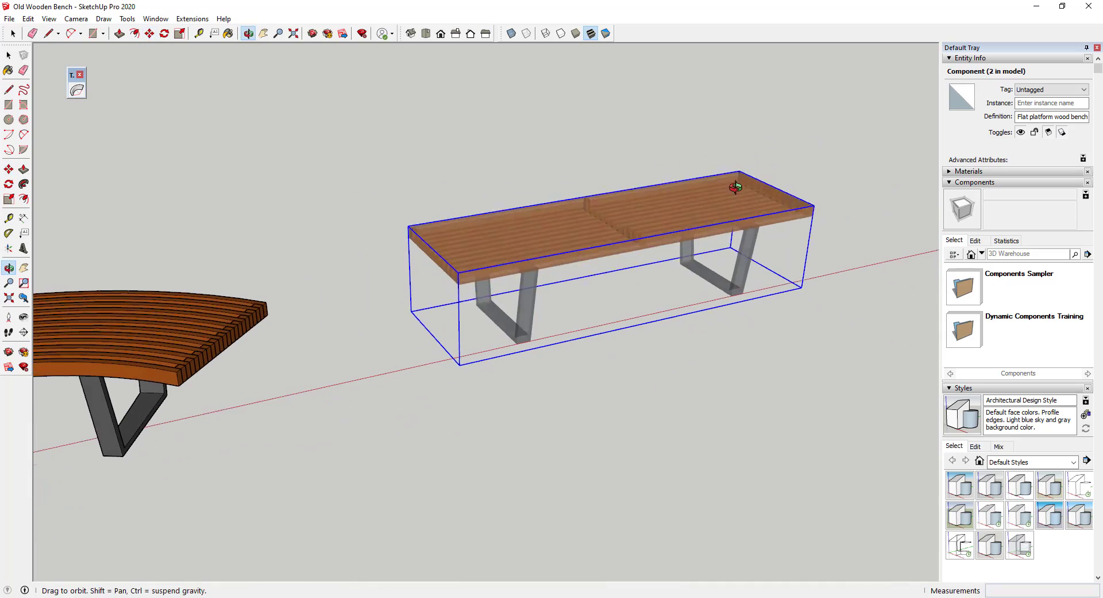
pyautogui.press('space')
pyautogui.click(877, 195)
pyautogui.moveTo(877, 195); pyautogui.dragTo(897, 195, button='middle')
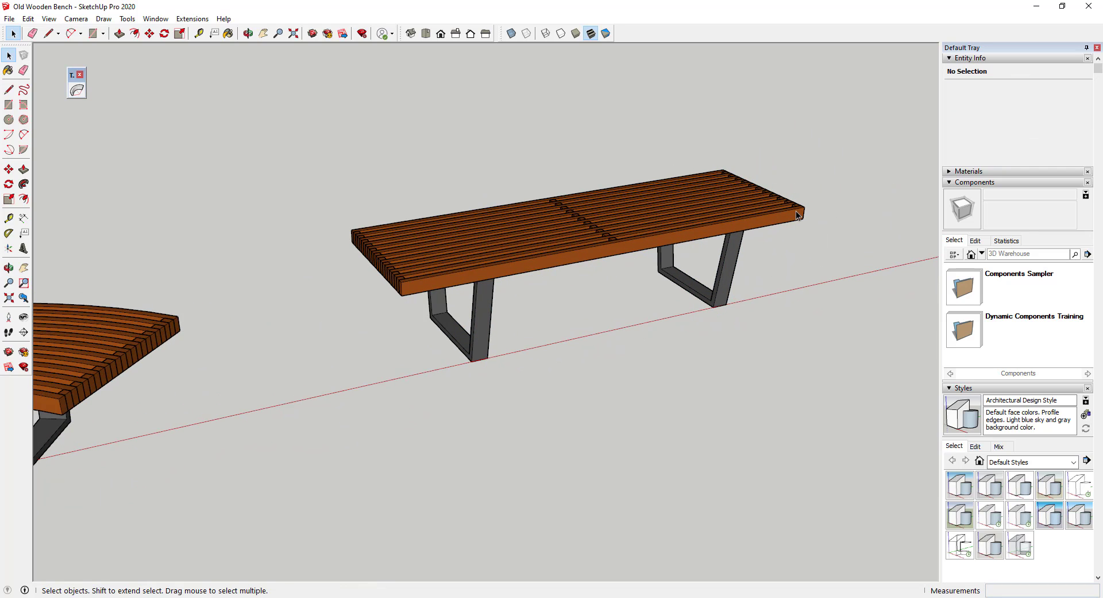
# Copy that bench again end to end and select both straight sections.
pyautogui.click(625, 252)
pyautogui.moveTo(621, 249); pyautogui.dragTo(582, 233, button='middle')
pyautogui.press('m')
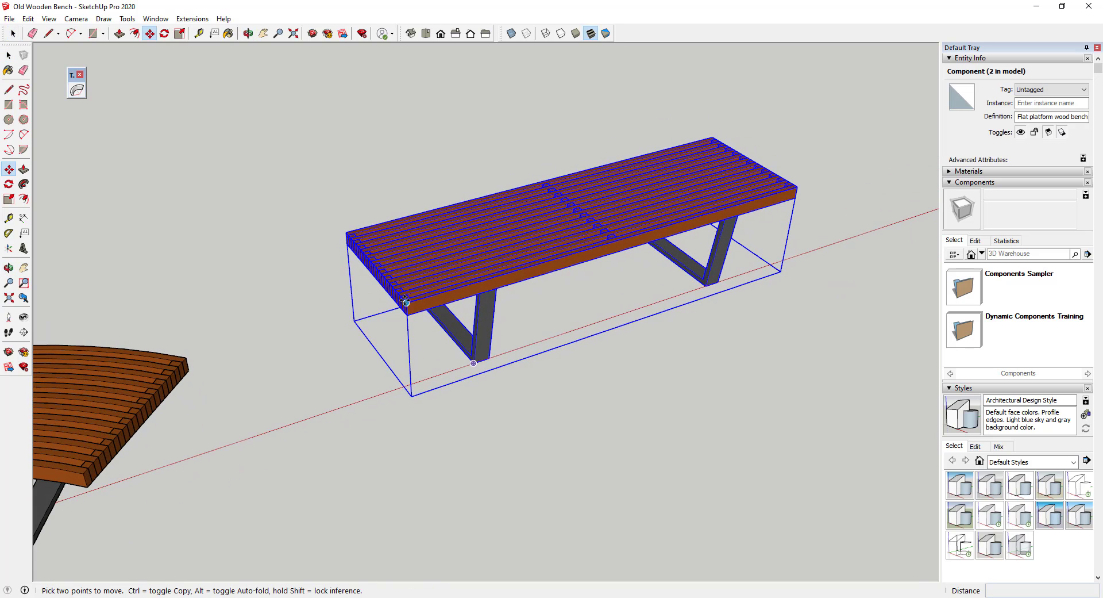
pyautogui.press('ctrl')
pyautogui.click(406, 303)
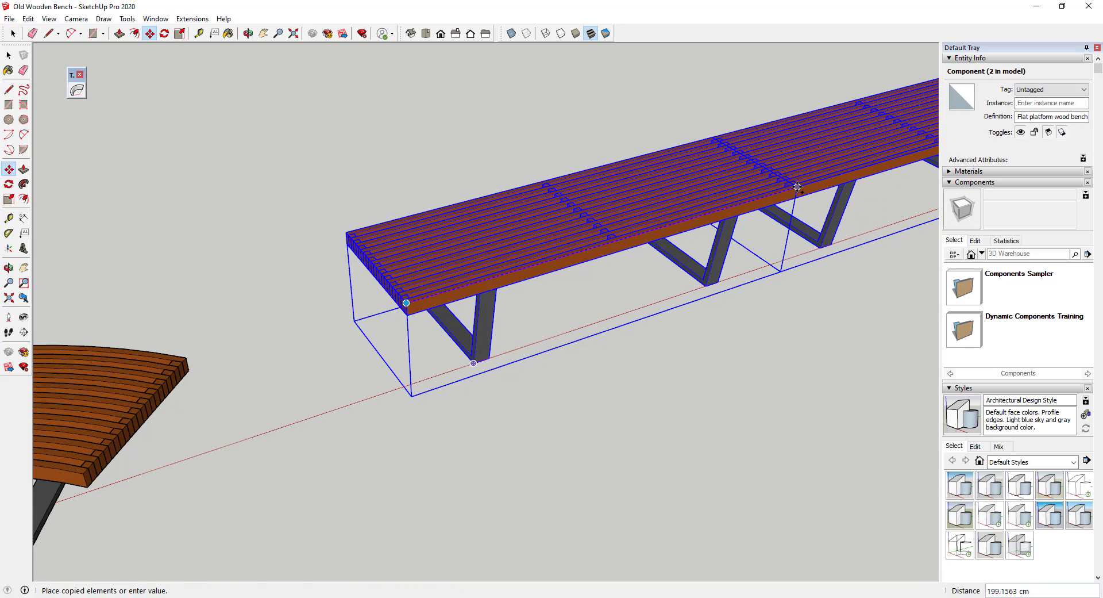
pyautogui.click(804, 187)
pyautogui.scroll(-5, 675, 197)
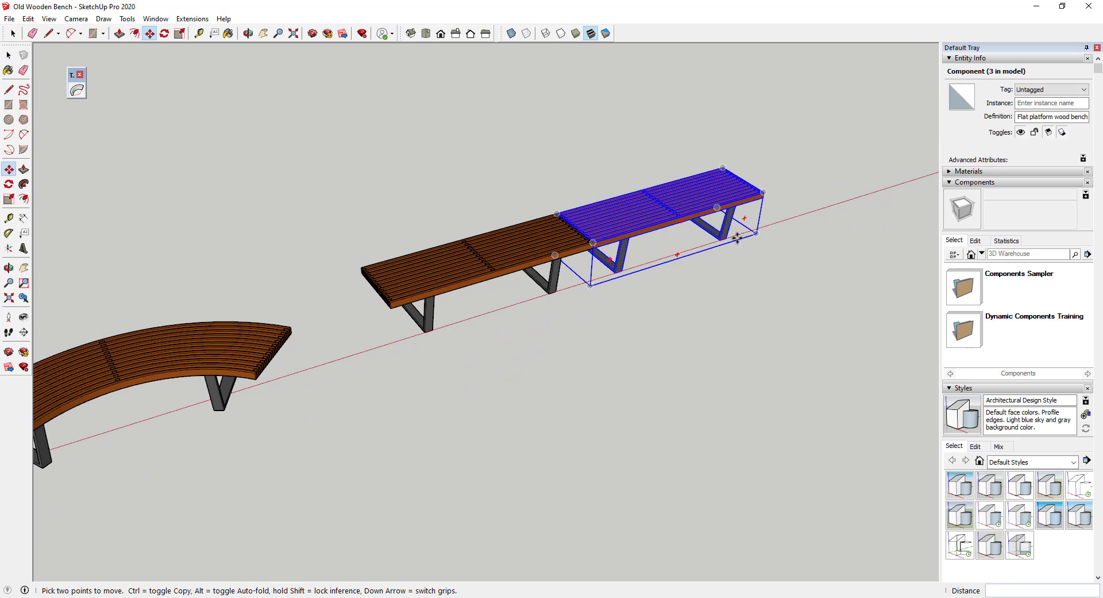
pyautogui.press('space')
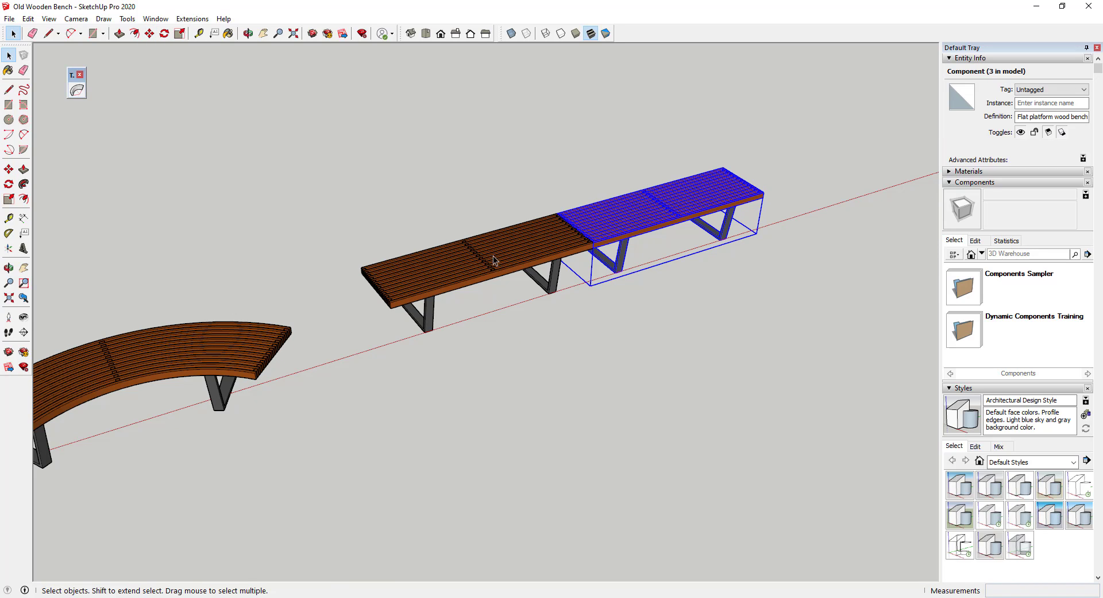
pyautogui.keyDown('shift'); pyautogui.click(522, 261); pyautogui.keyUp('shift')
# Make a group of the two bench sections after TrueBend rejects the two-object selection.
pyautogui.click(77, 90)
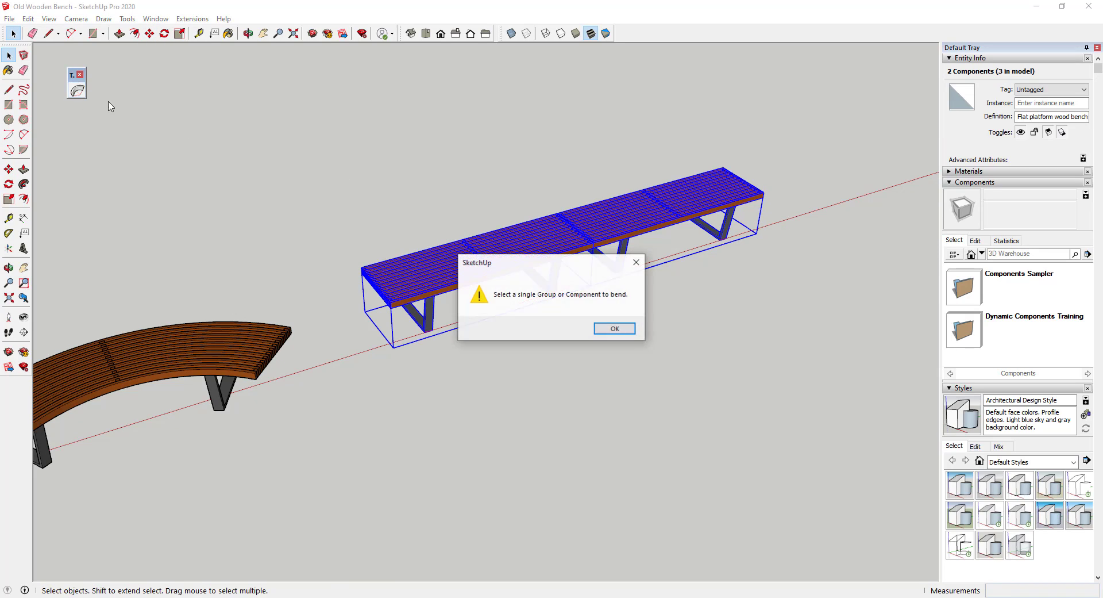
pyautogui.click(615, 328)
pyautogui.moveTo(734, 352); pyautogui.dragTo(825, 298, button='middle')
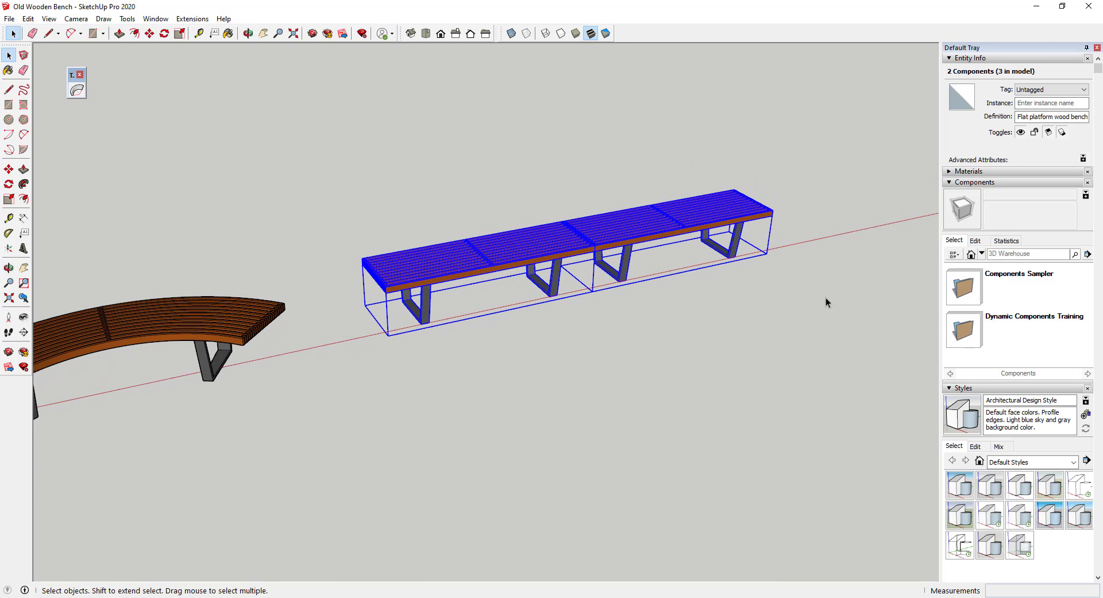
pyautogui.rightClick(611, 233)
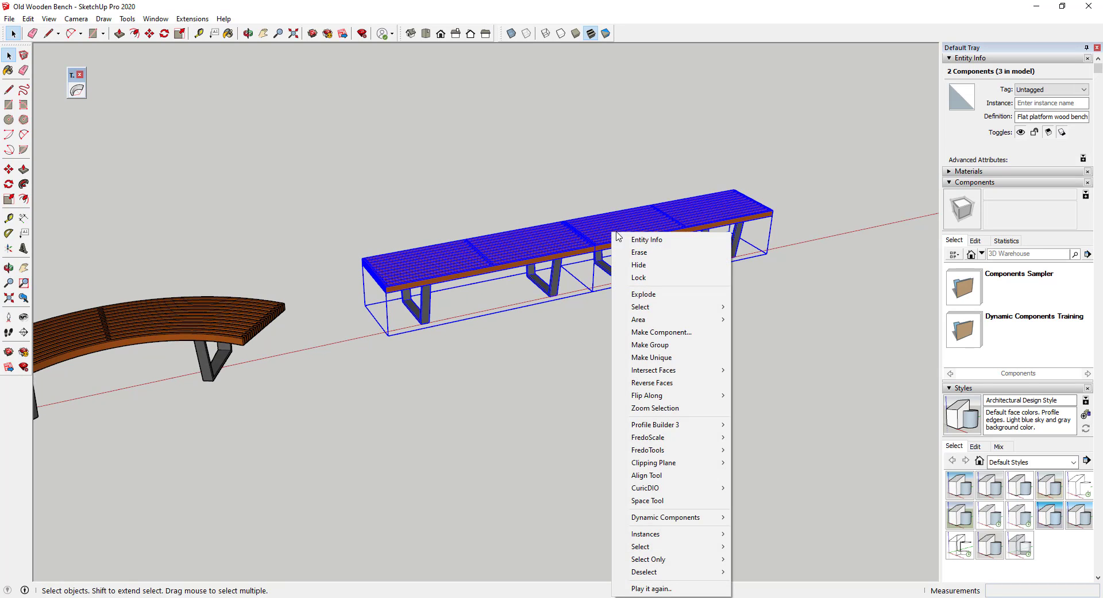
pyautogui.click(658, 344)
pyautogui.moveTo(658, 343); pyautogui.dragTo(632, 279, button='middle')
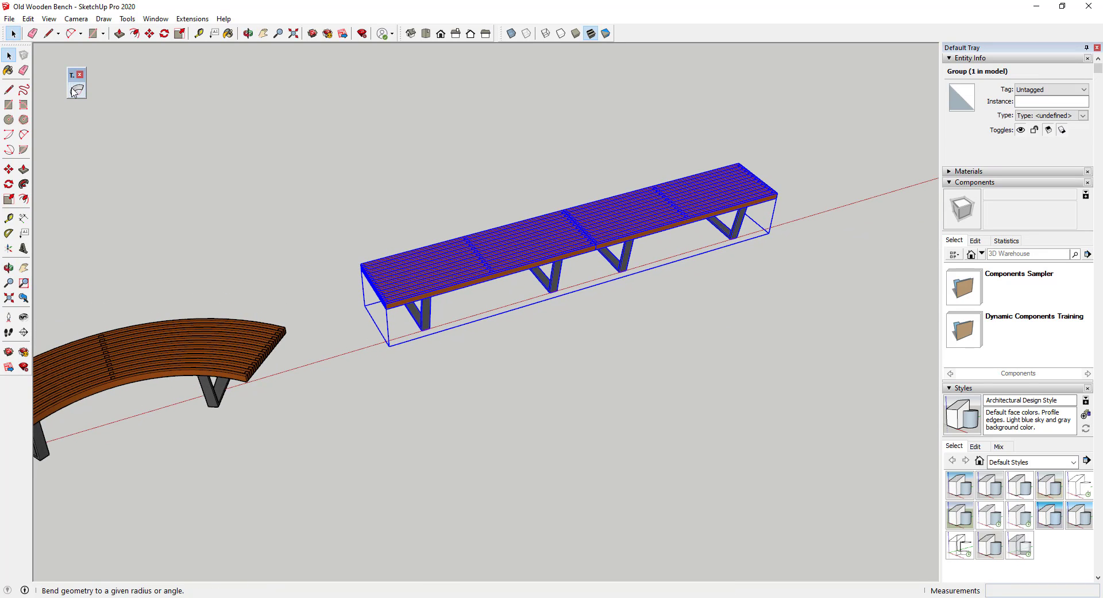
# Bend the grouped long bench to exactly 90° with TrueBend and orbit around the arc.
pyautogui.click(77, 90)
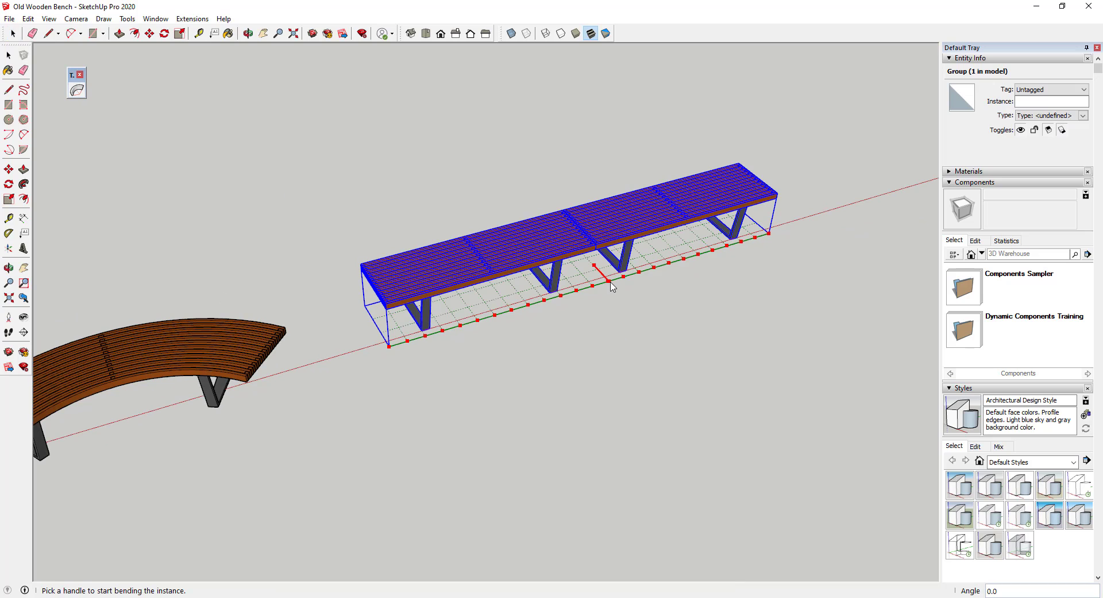
pyautogui.moveTo(612, 287); pyautogui.dragTo(632, 292)
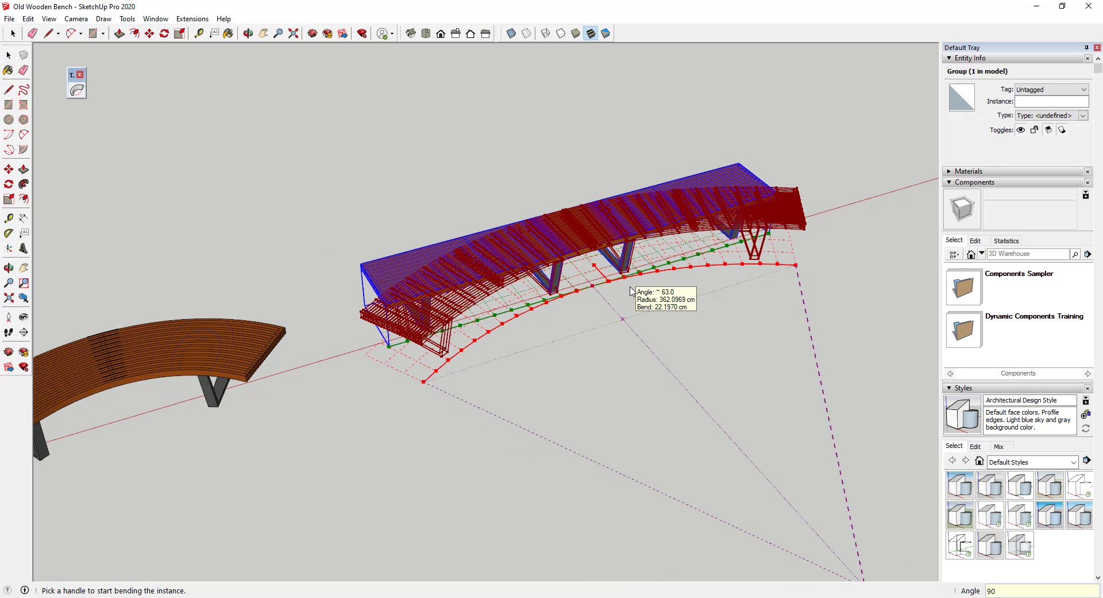
pyautogui.write('90')
pyautogui.press('Return')
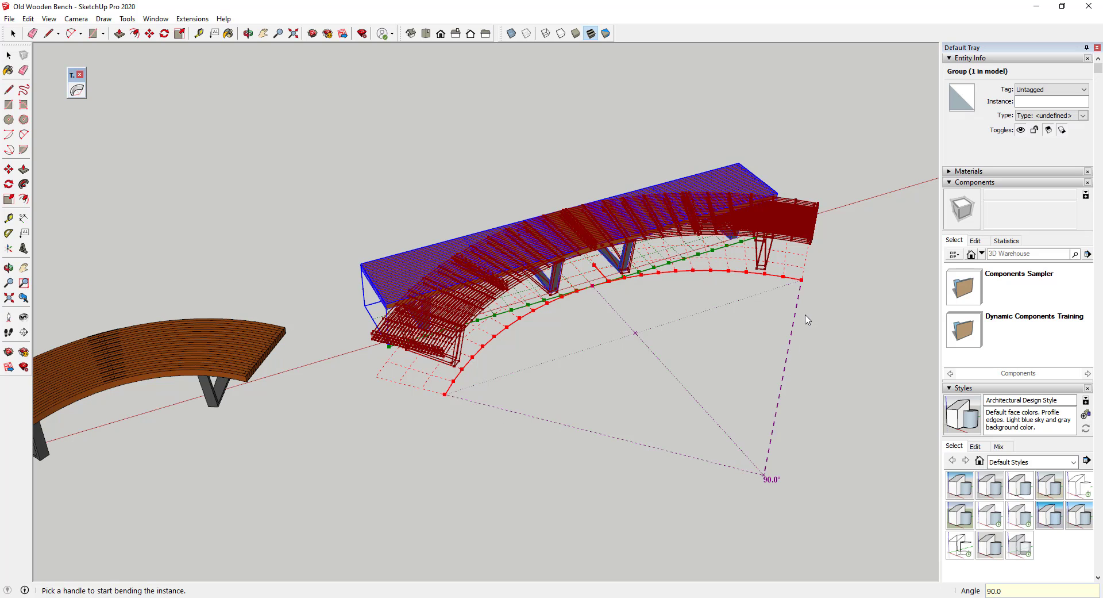
pyautogui.press('space')
pyautogui.moveTo(634, 314); pyautogui.dragTo(778, 246, button='middle')
# Make a 180°-rotated copy of the curved bench, pivoting on the seat corner.
pyautogui.press('q')
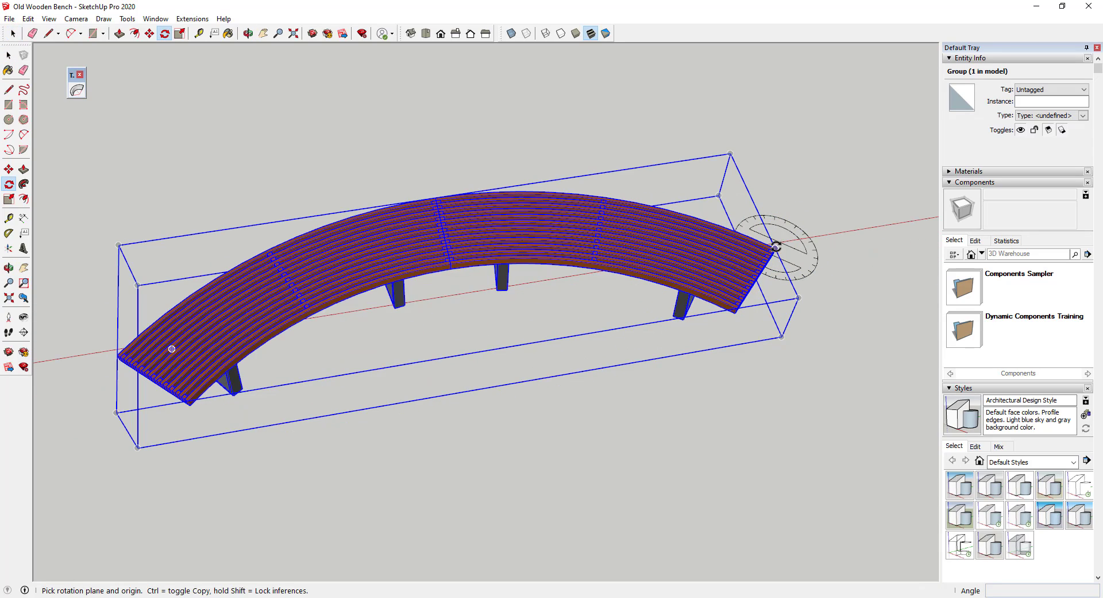
pyautogui.click(775, 248)
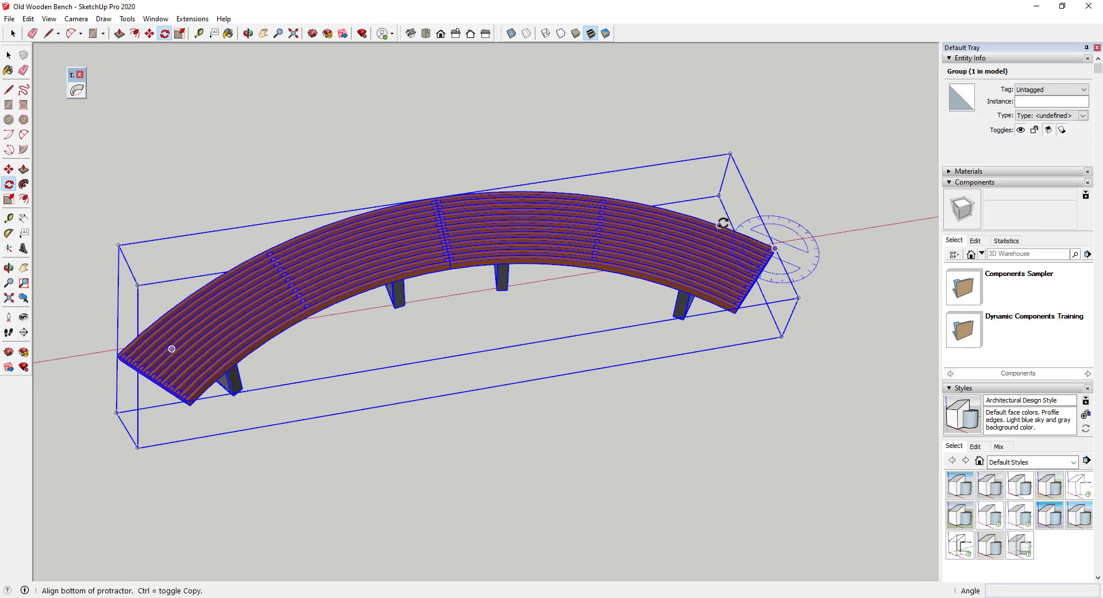
pyautogui.click(719, 224)
pyautogui.press('ctrl')
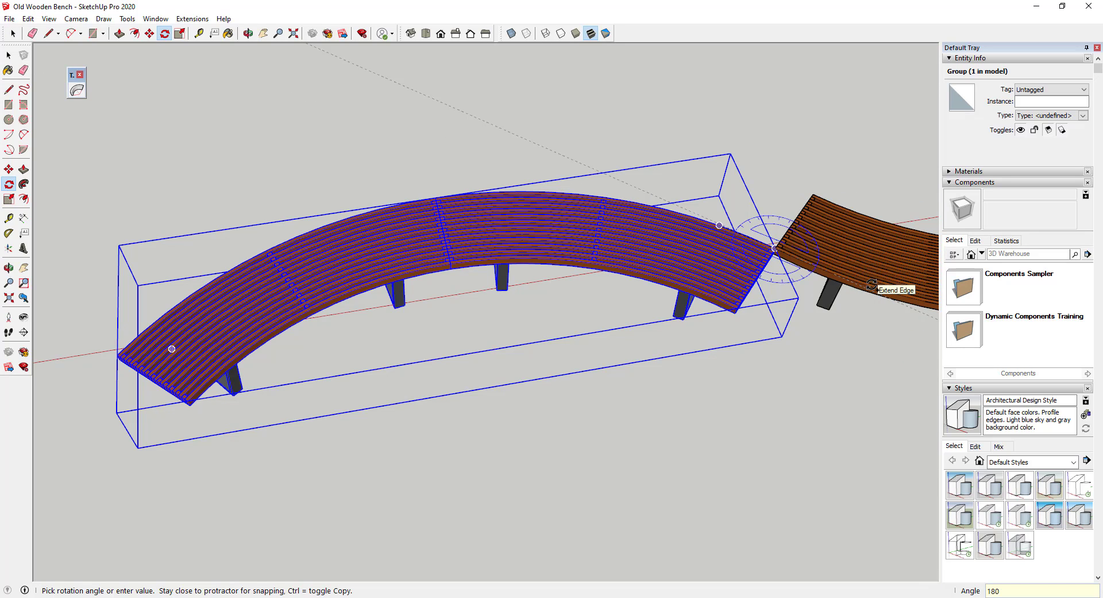
pyautogui.click(872, 284)
# Move the rotated copy so its end meets the other curved bench.
pyautogui.press('m')
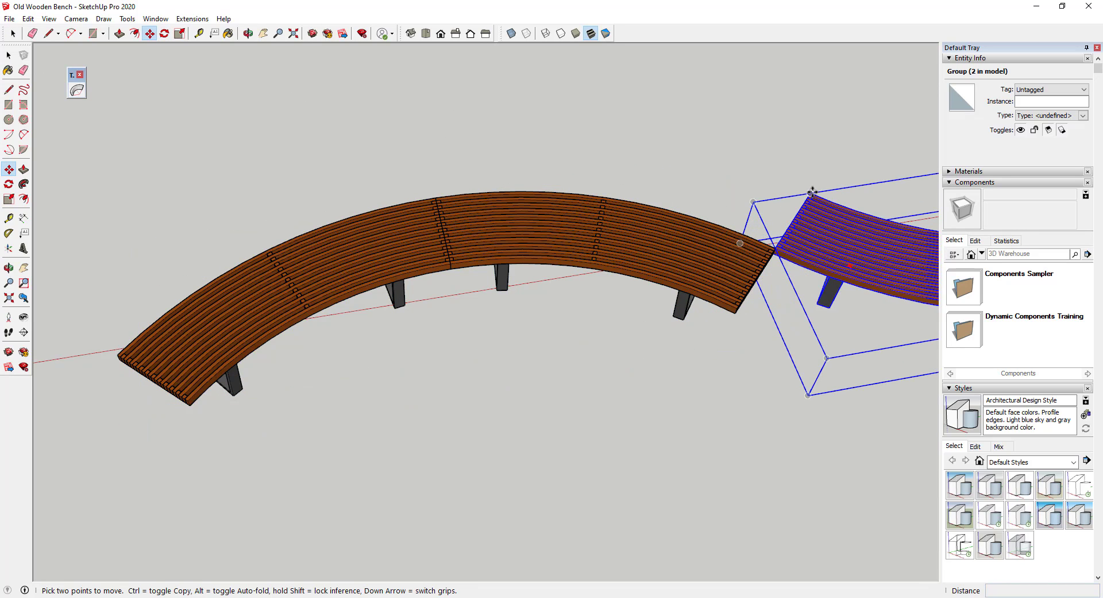
pyautogui.click(812, 191)
pyautogui.scroll(-2, 772, 244)
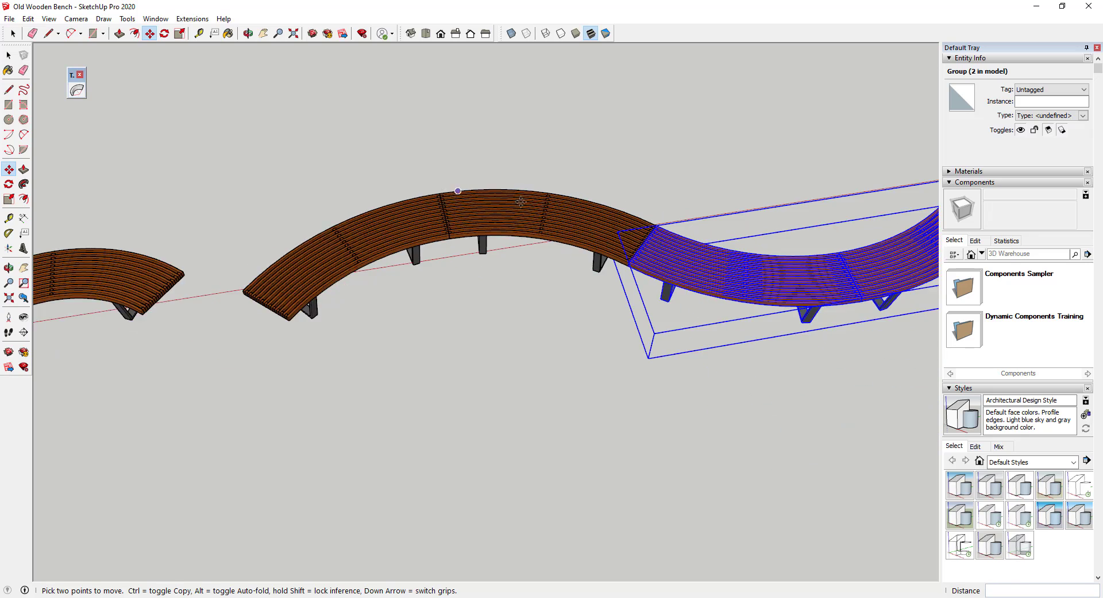
pyautogui.moveTo(521, 201); pyautogui.dragTo(362, 409, button='middle')
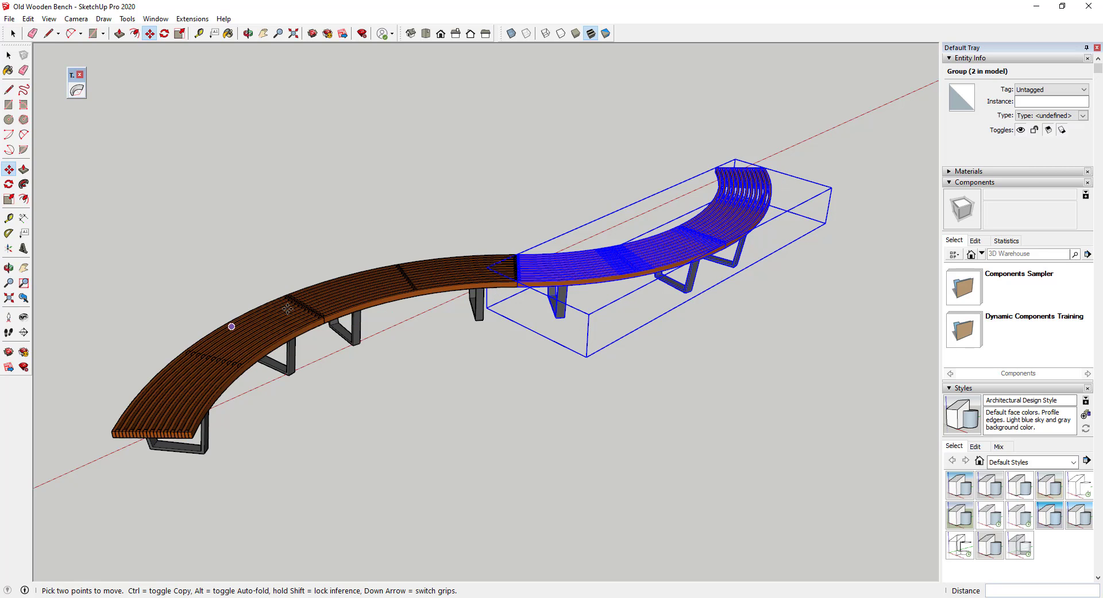
pyautogui.moveTo(607, 261); pyautogui.dragTo(712, 298, button='middle')
pyautogui.press('space')
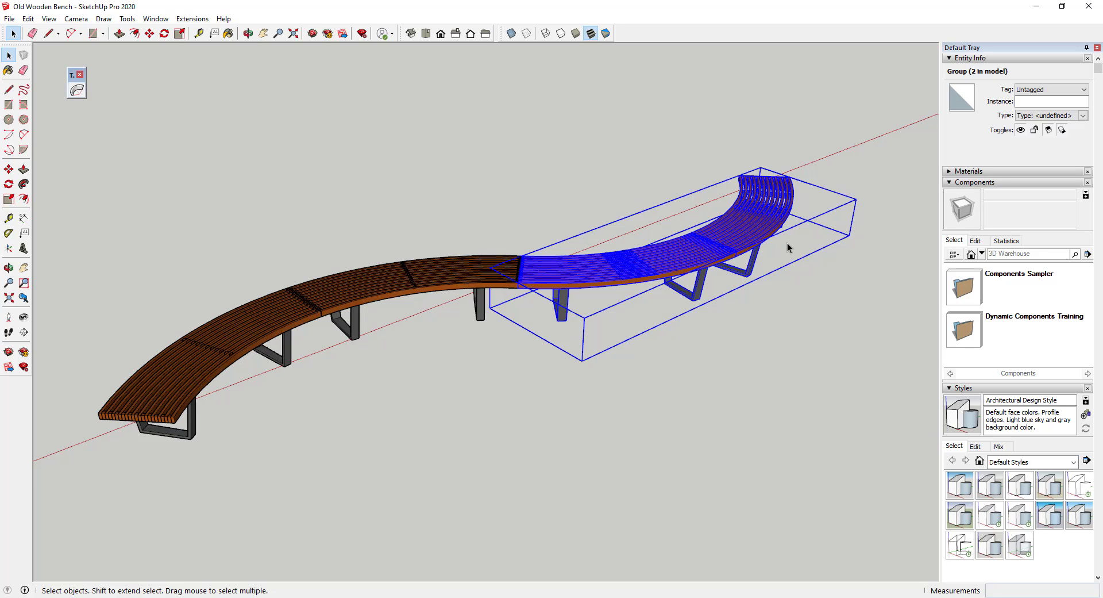
# Explode both curved bench groups into separate bench sections.
pyautogui.scroll(1, 788, 242)
pyautogui.rightClick(717, 242)
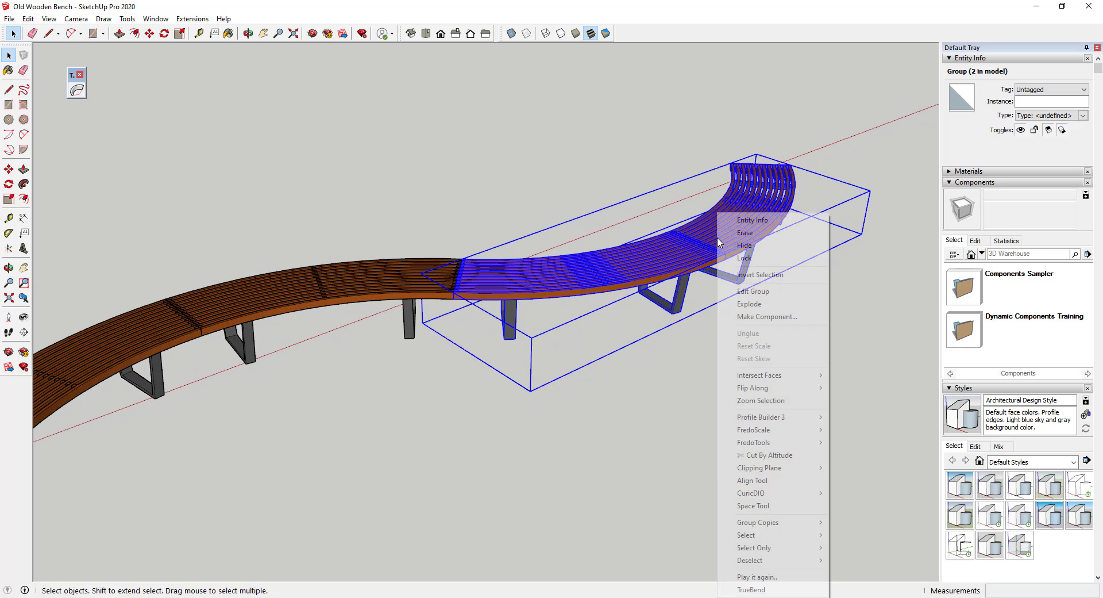
pyautogui.click(741, 302)
pyautogui.scroll(-2, 742, 231)
pyautogui.click(657, 333)
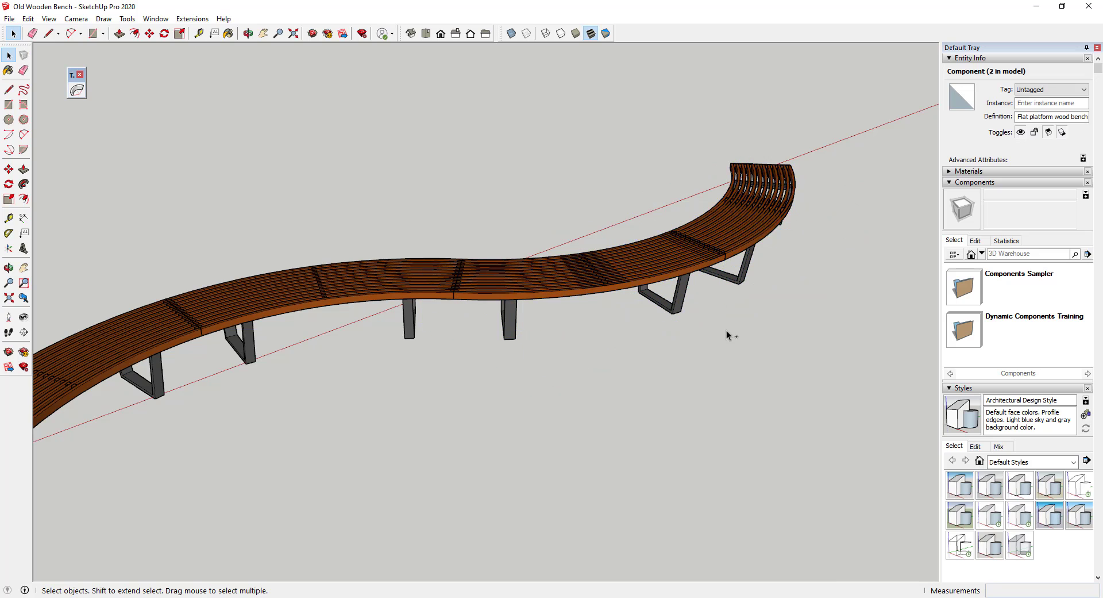
pyautogui.moveTo(657, 333); pyautogui.dragTo(623, 342, button='middle')
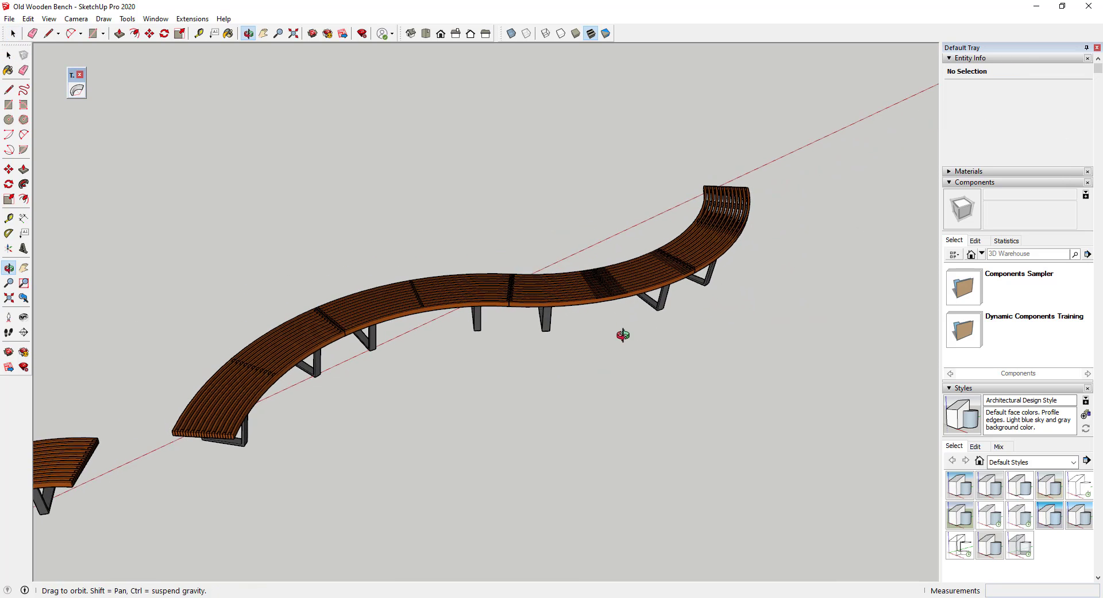
pyautogui.click(645, 276)
pyautogui.rightClick(671, 281)
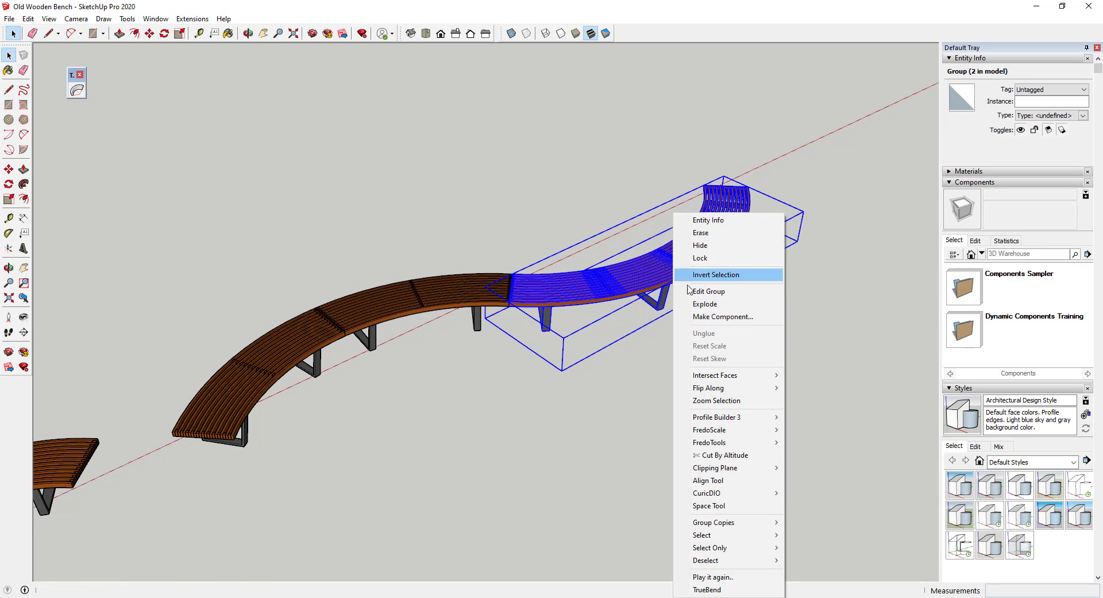
pyautogui.click(713, 372)
# Bend the far-end bench section about 65° further with TrueBend.
pyautogui.scroll(2, 745, 195)
pyautogui.moveTo(745, 195); pyautogui.dragTo(370, 230, button='middle')
pyautogui.click(370, 234)
pyautogui.scroll(2, 367, 217)
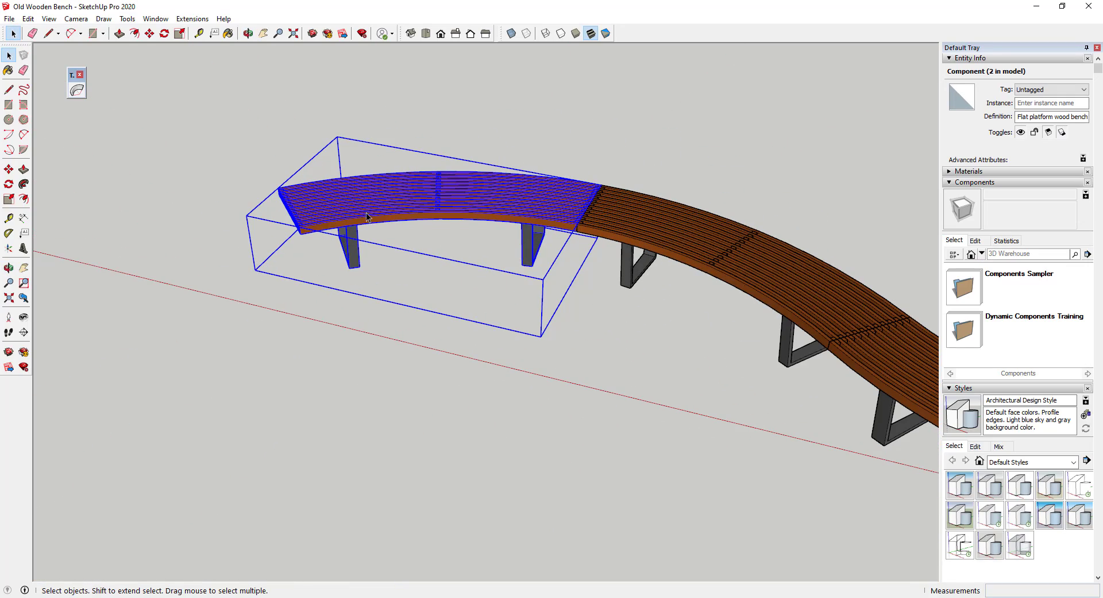
pyautogui.click(76, 90)
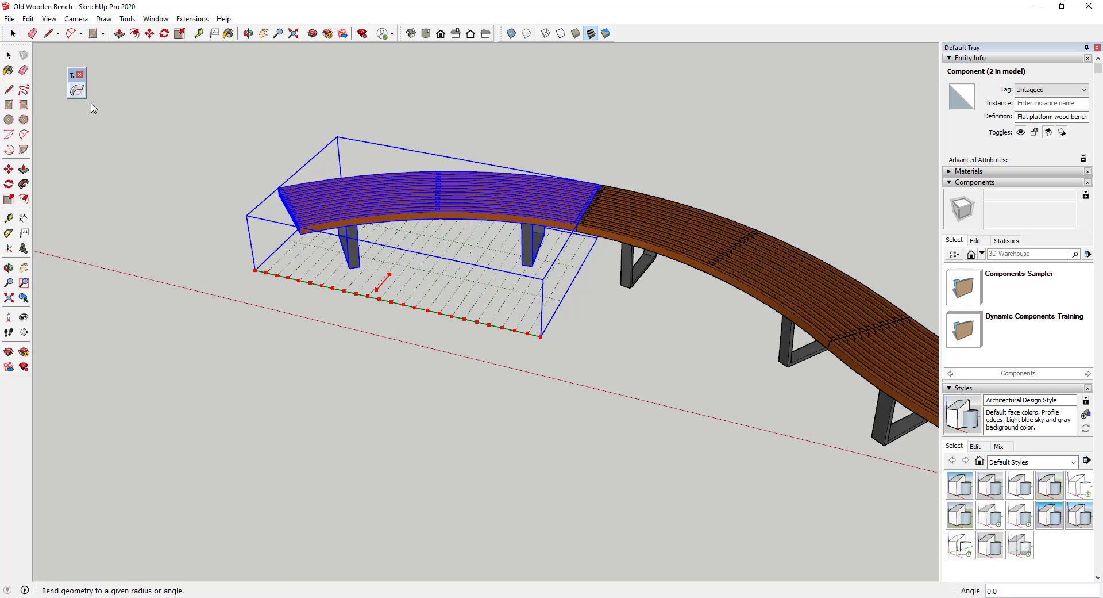
pyautogui.moveTo(379, 295); pyautogui.dragTo(382, 316)
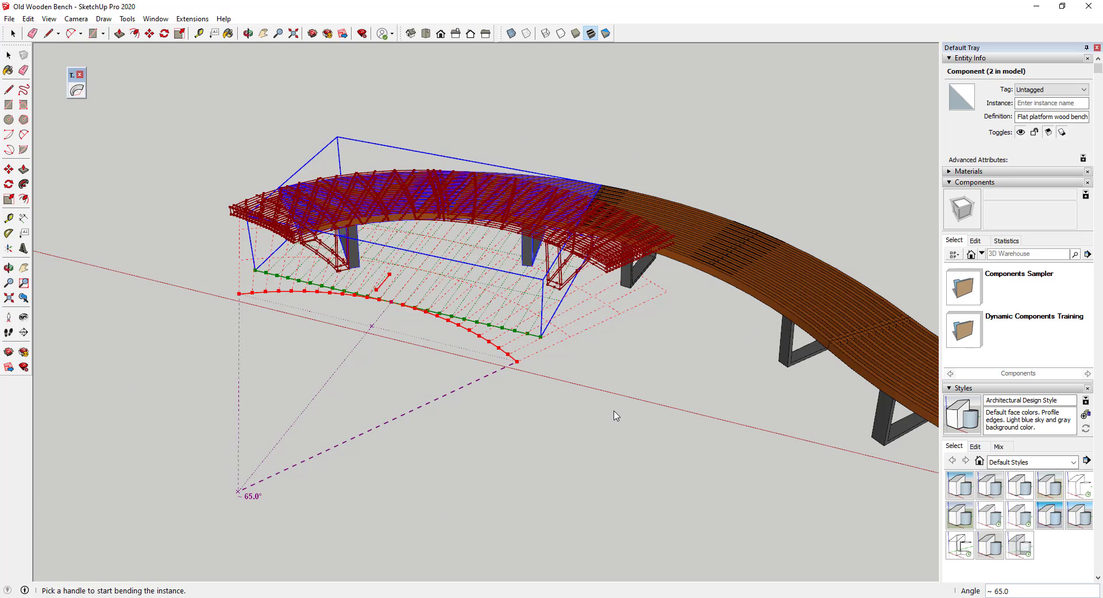
pyautogui.press('Return')
pyautogui.moveTo(516, 194); pyautogui.dragTo(356, 437, button='middle')
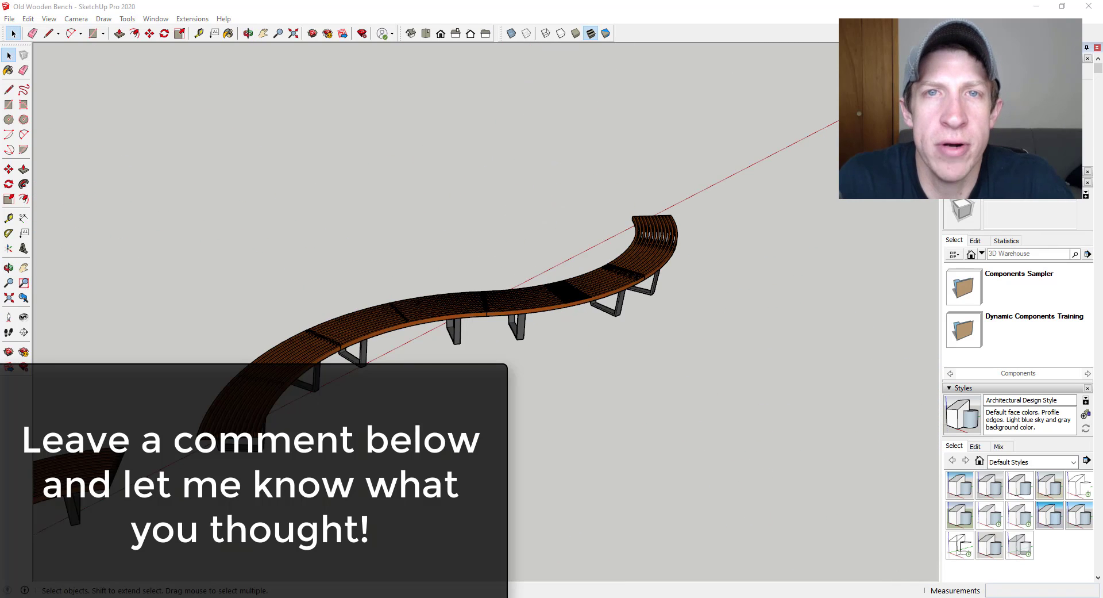